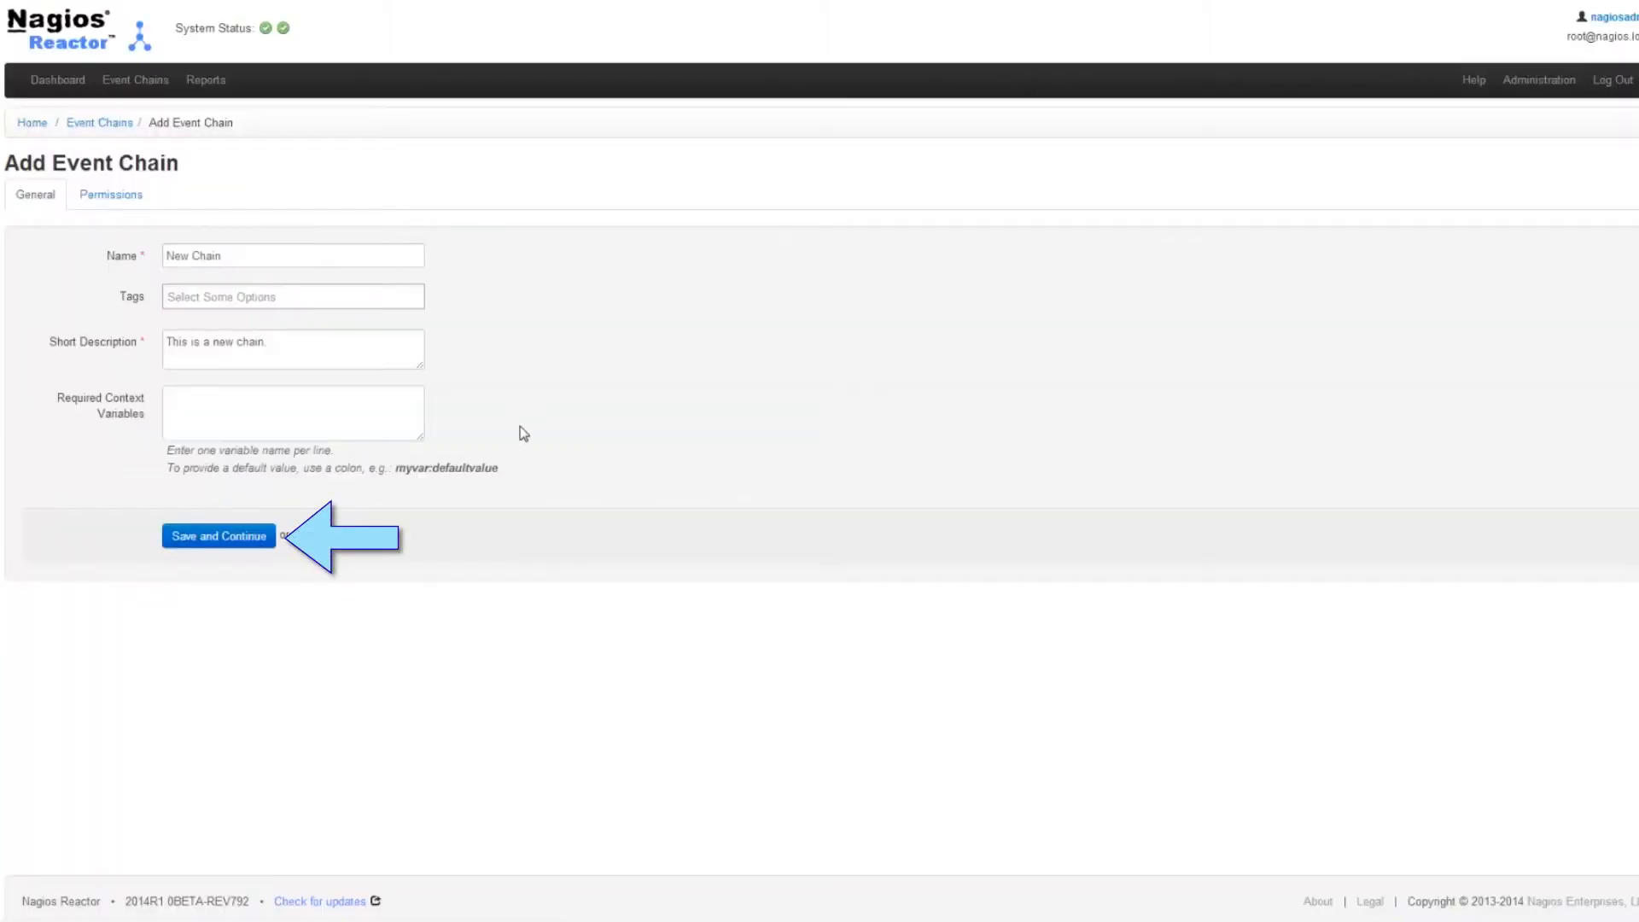
- Save the new event chain and add two logic blocks to its workflow
click(209, 536)
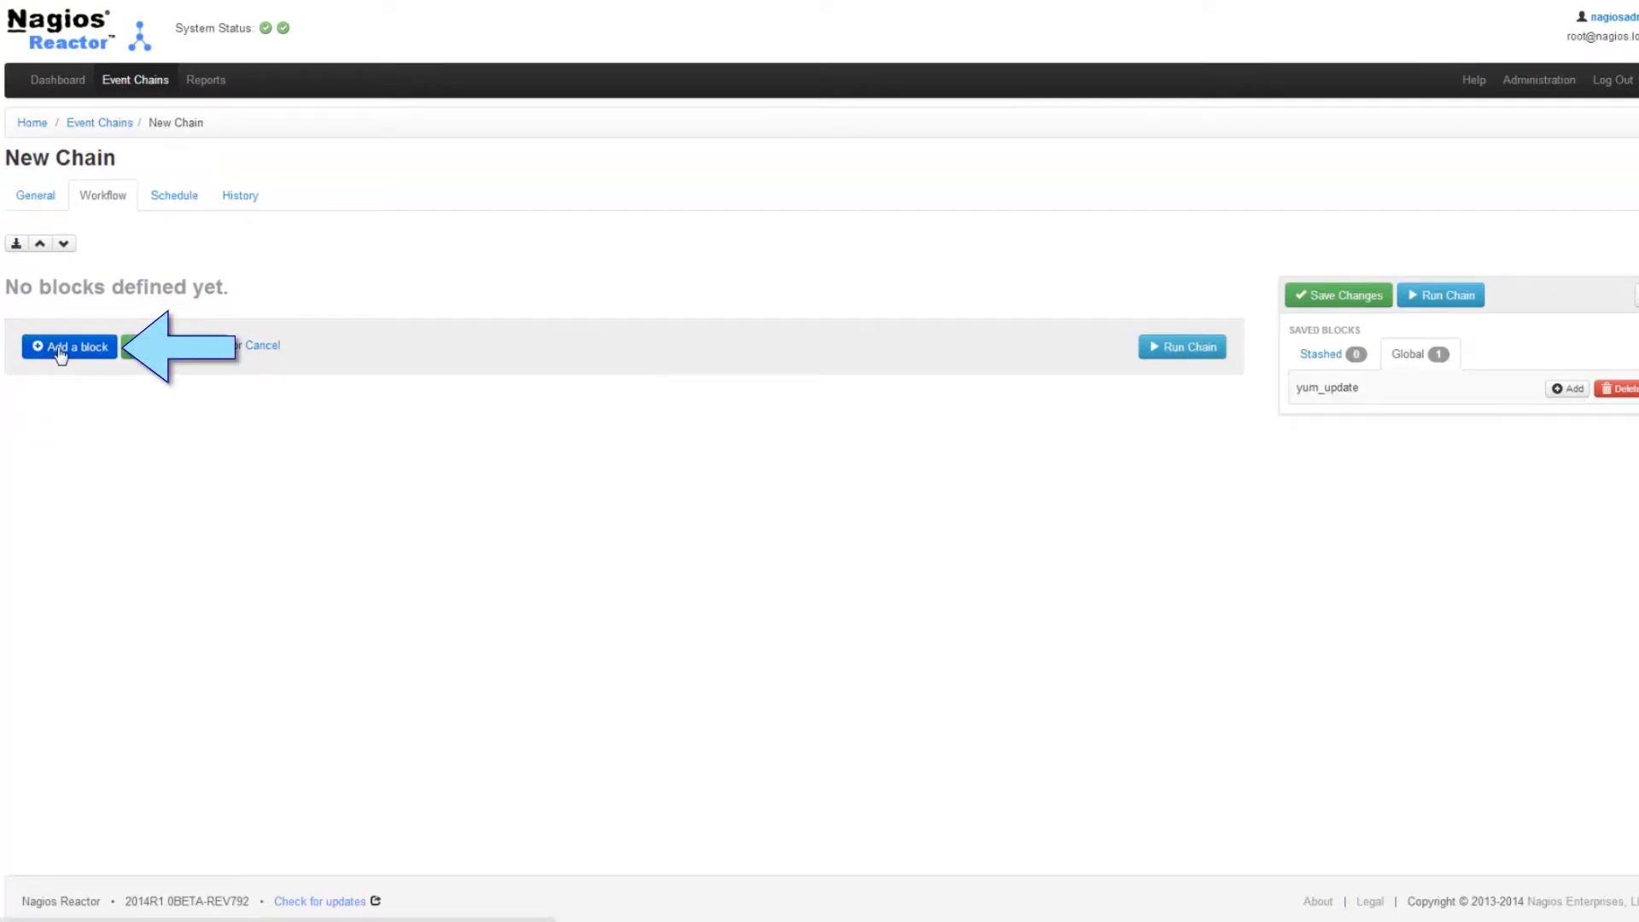
click(59, 350)
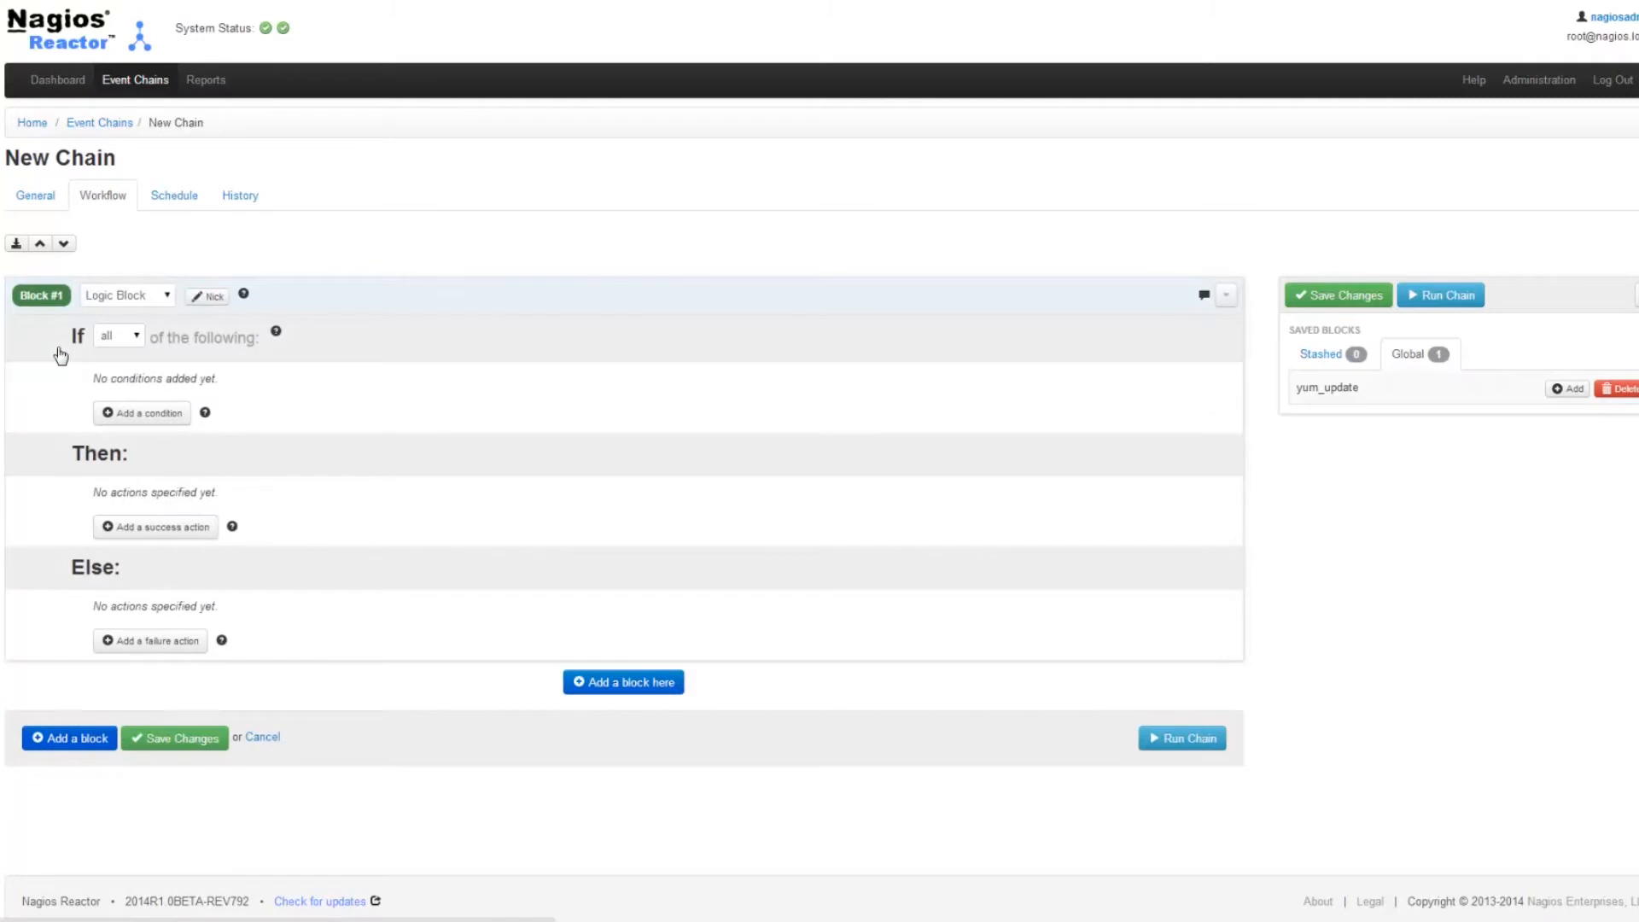
click(56, 737)
- Collapse Block #1 and Block #2 in the workflow
scroll(501, 529, up, 2)
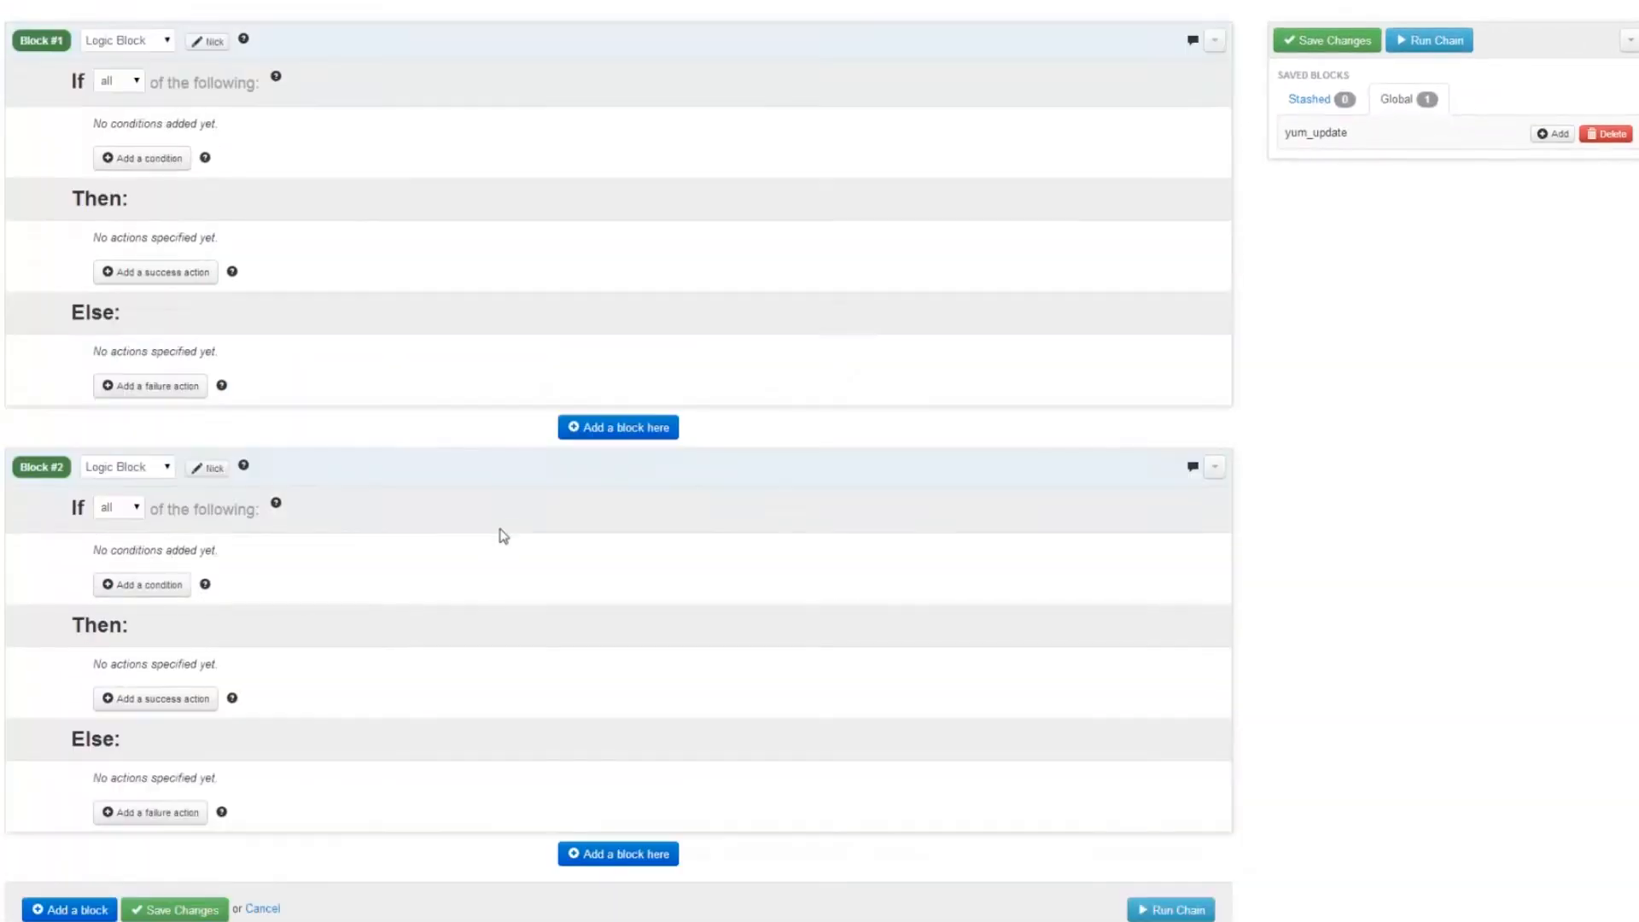
scroll(472, 571, up, 1)
drag(431, 640, 438, 221)
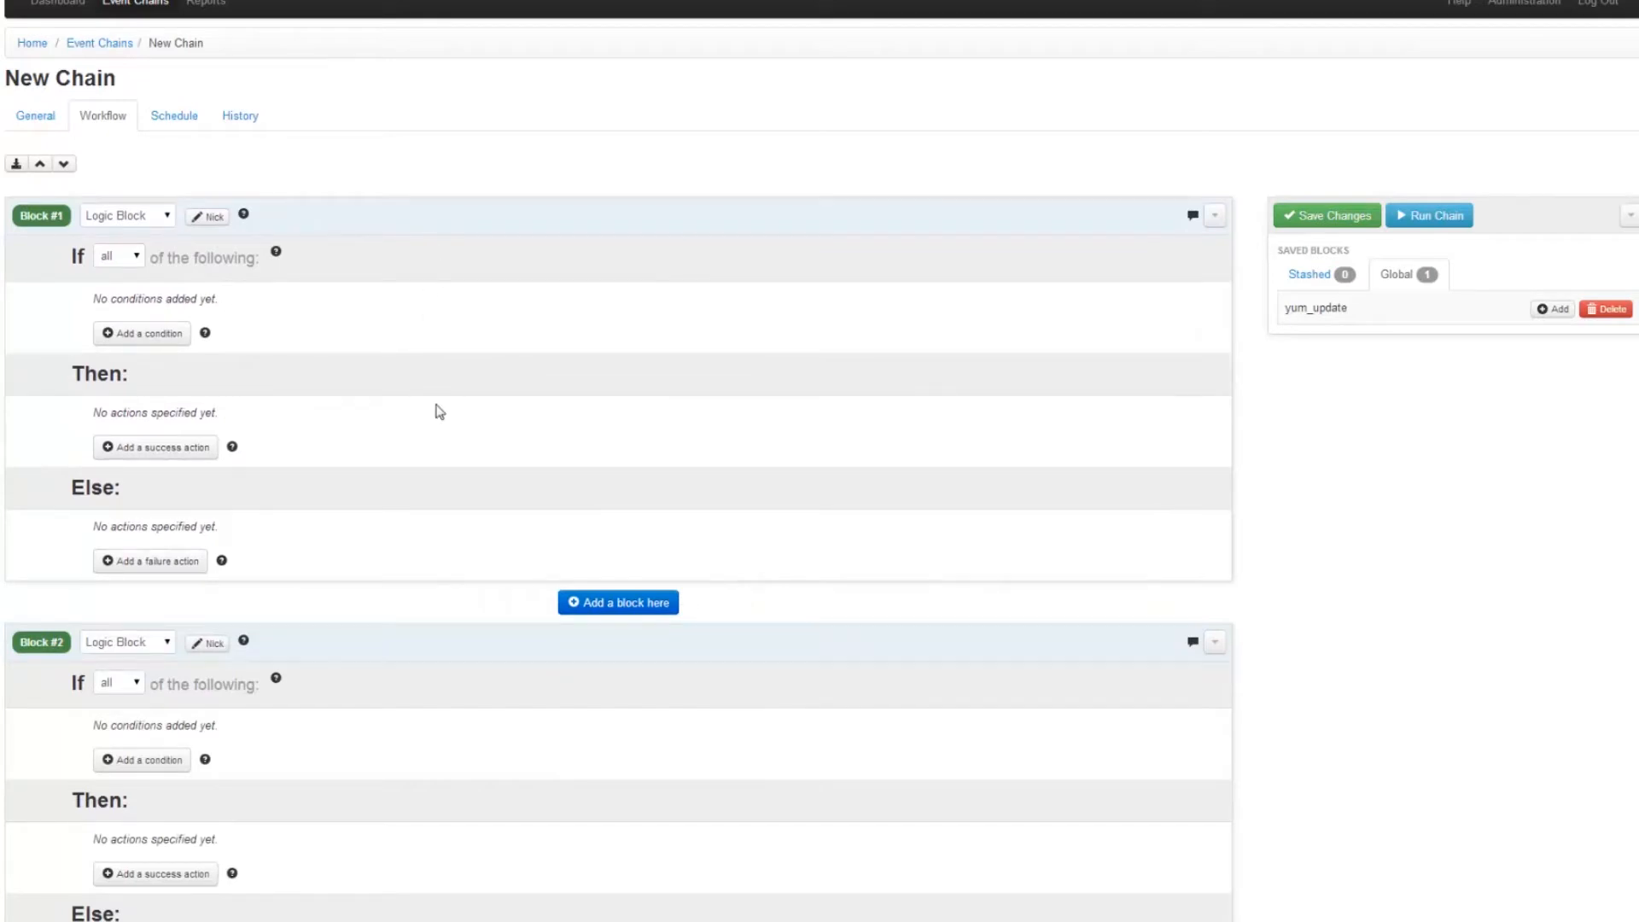
click(443, 219)
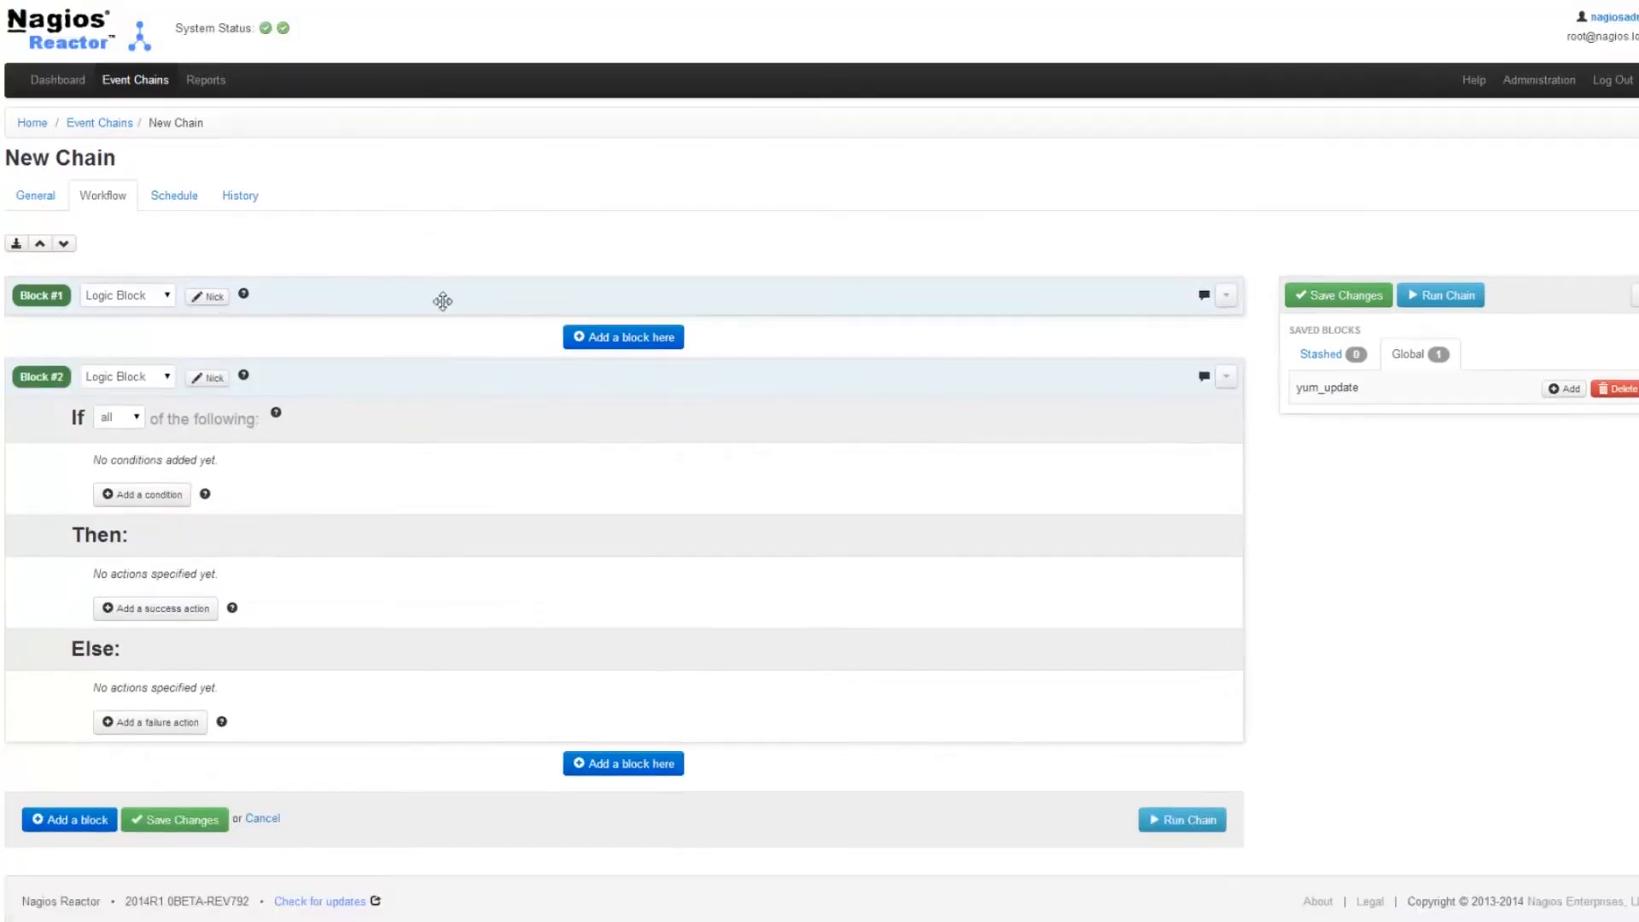
click(441, 389)
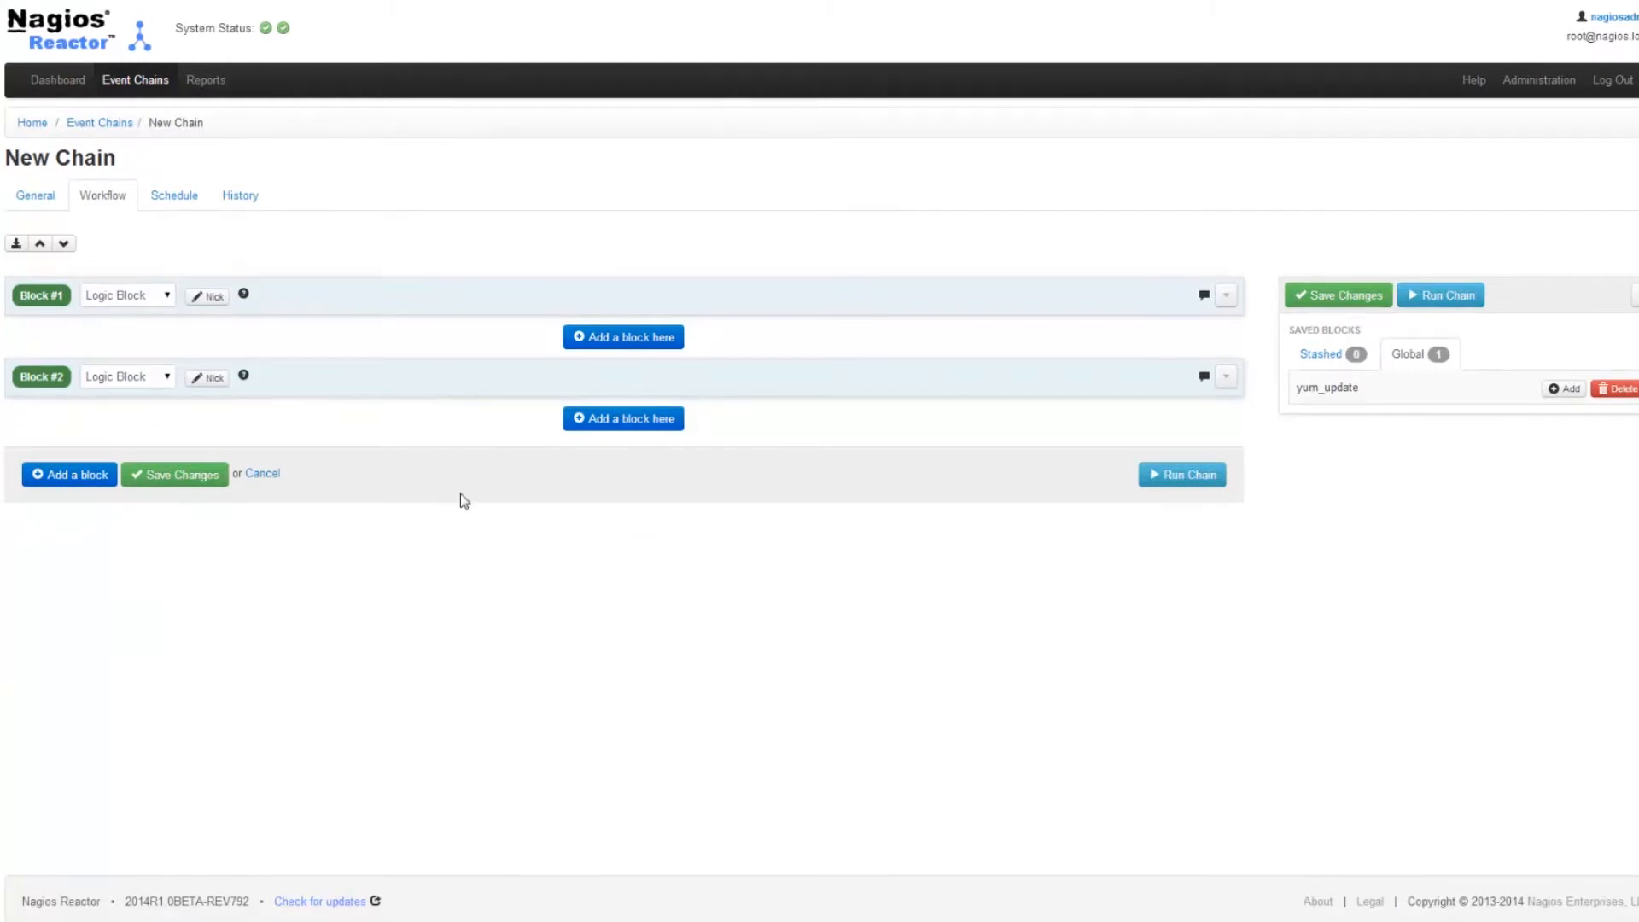
- Expand Block #1 and change its type to Basic Block
click(696, 300)
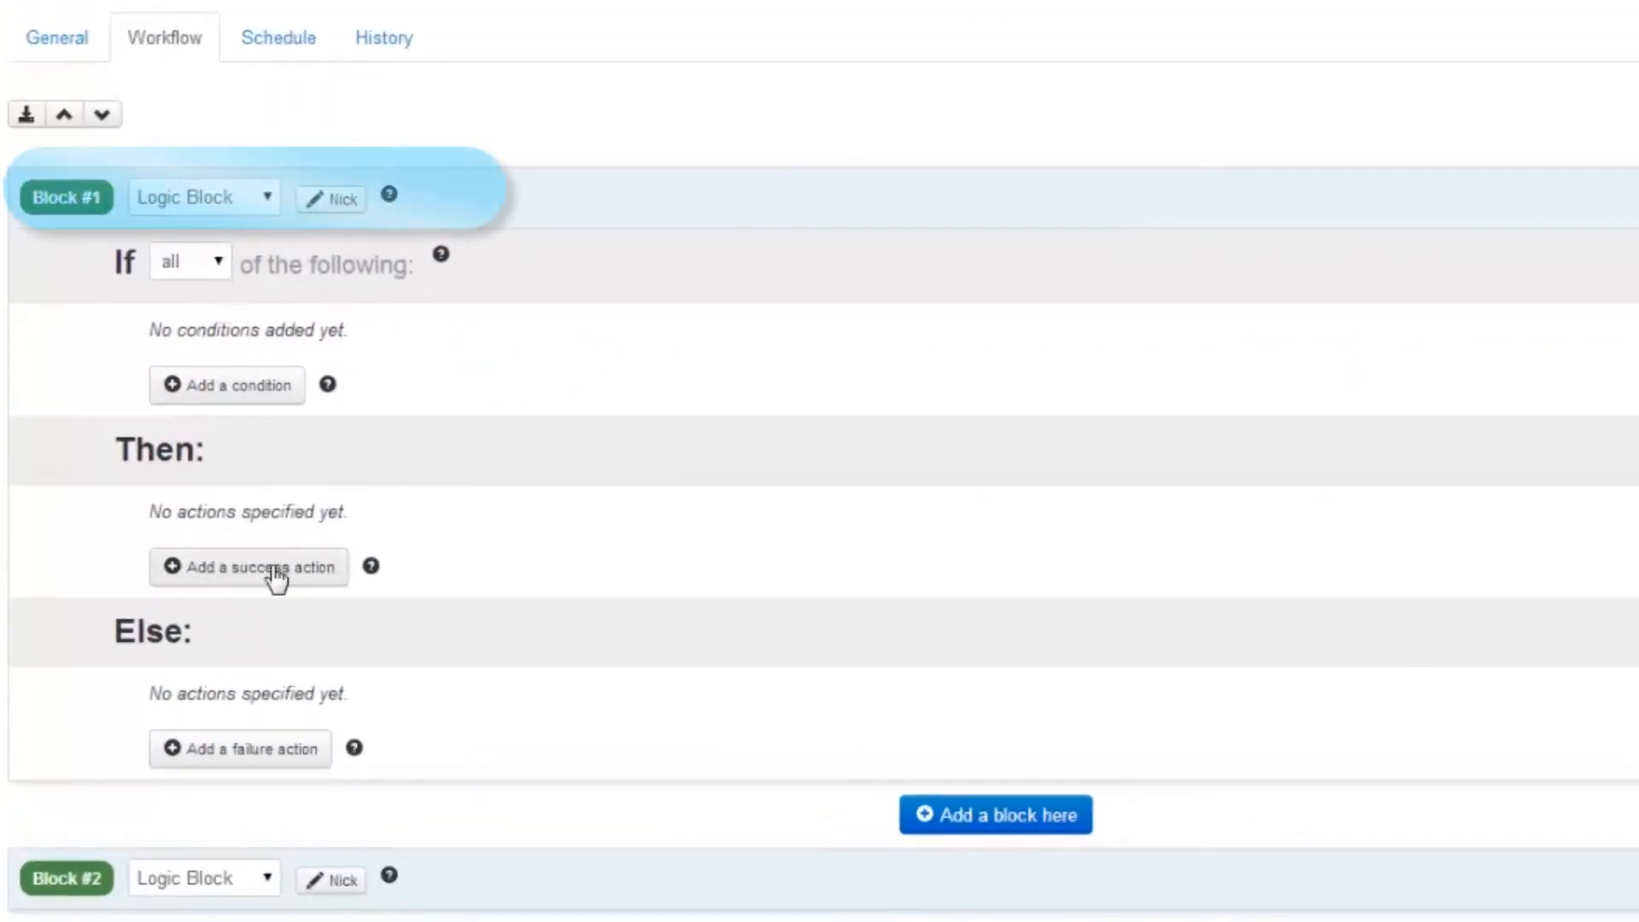
click(219, 197)
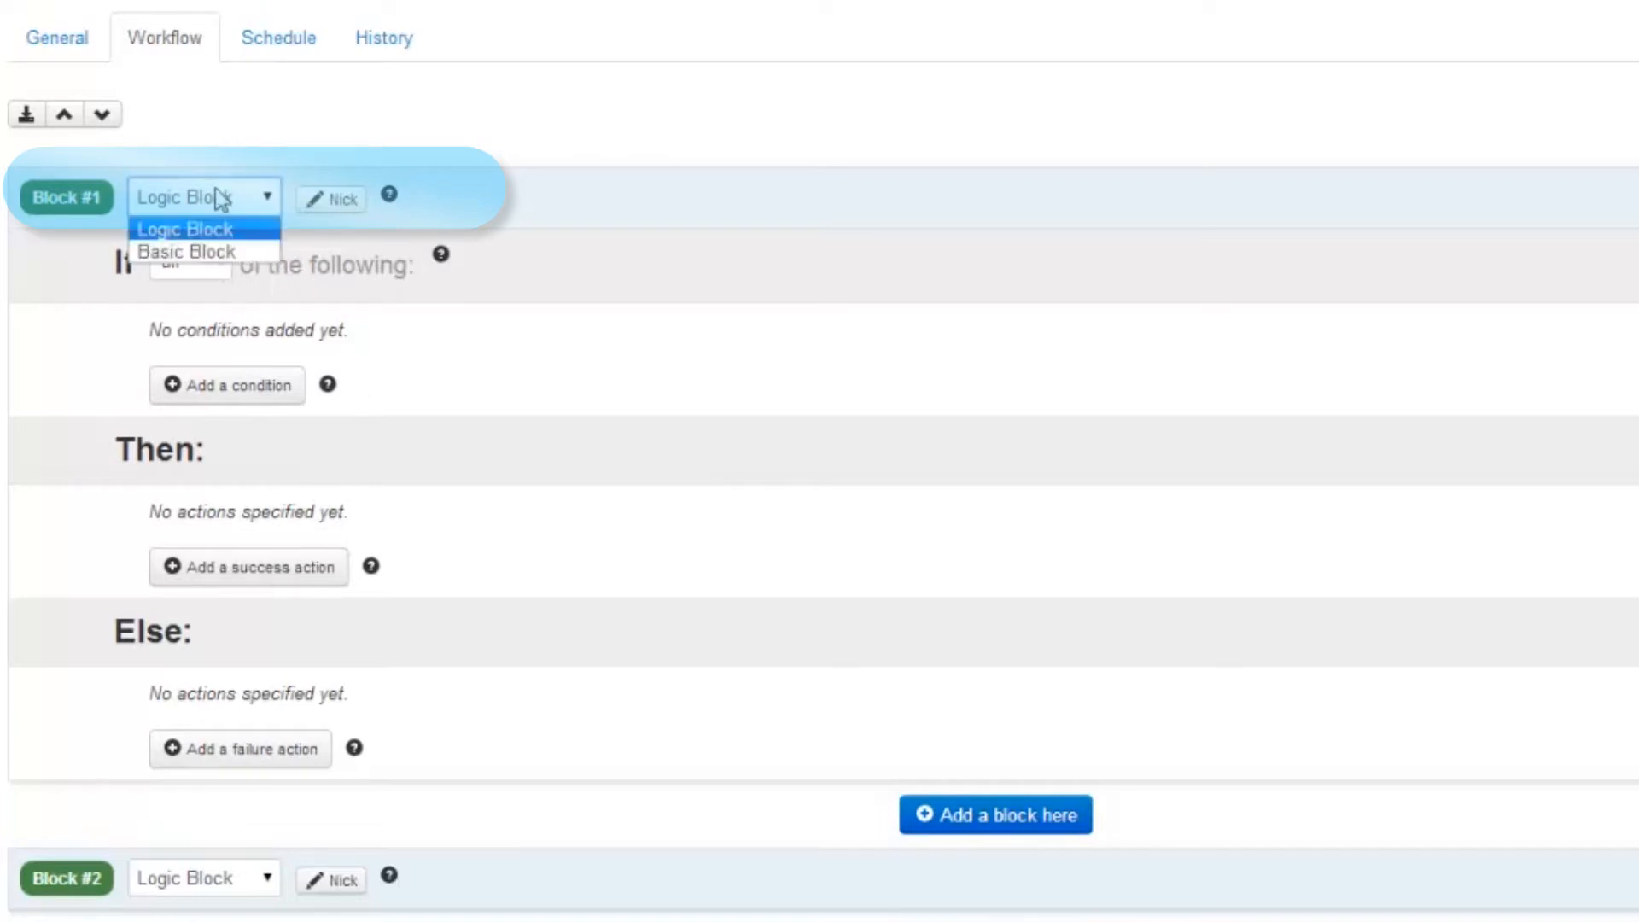
click(219, 251)
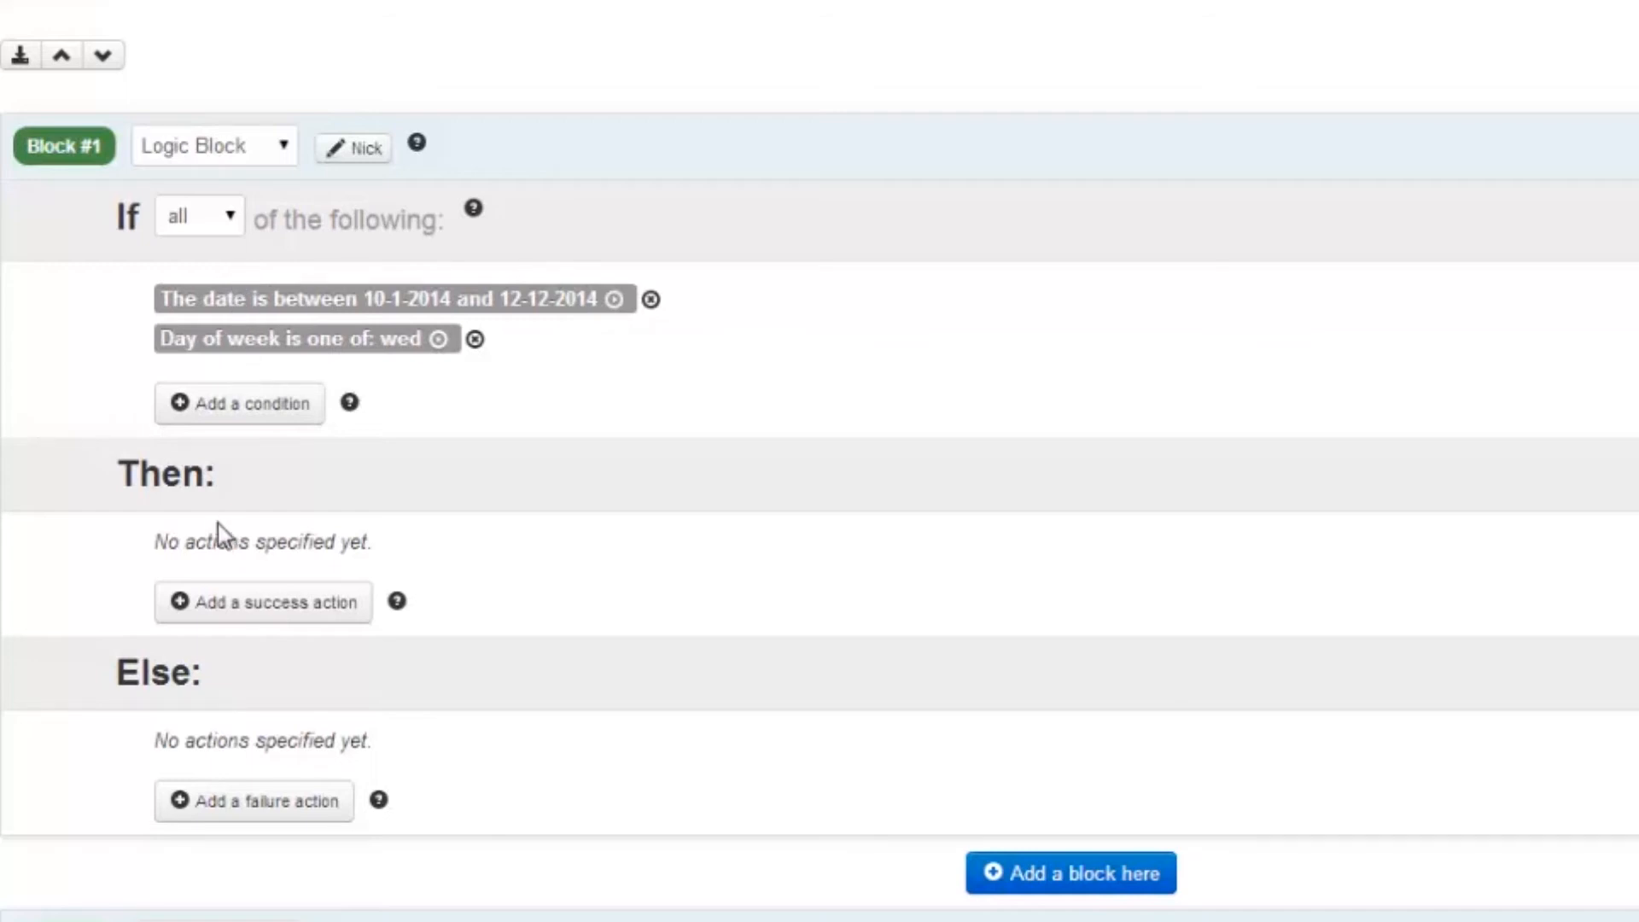
- Make Block #1 match any of its conditions and enter "Day of the Week" as its nickname
click(199, 216)
click(208, 277)
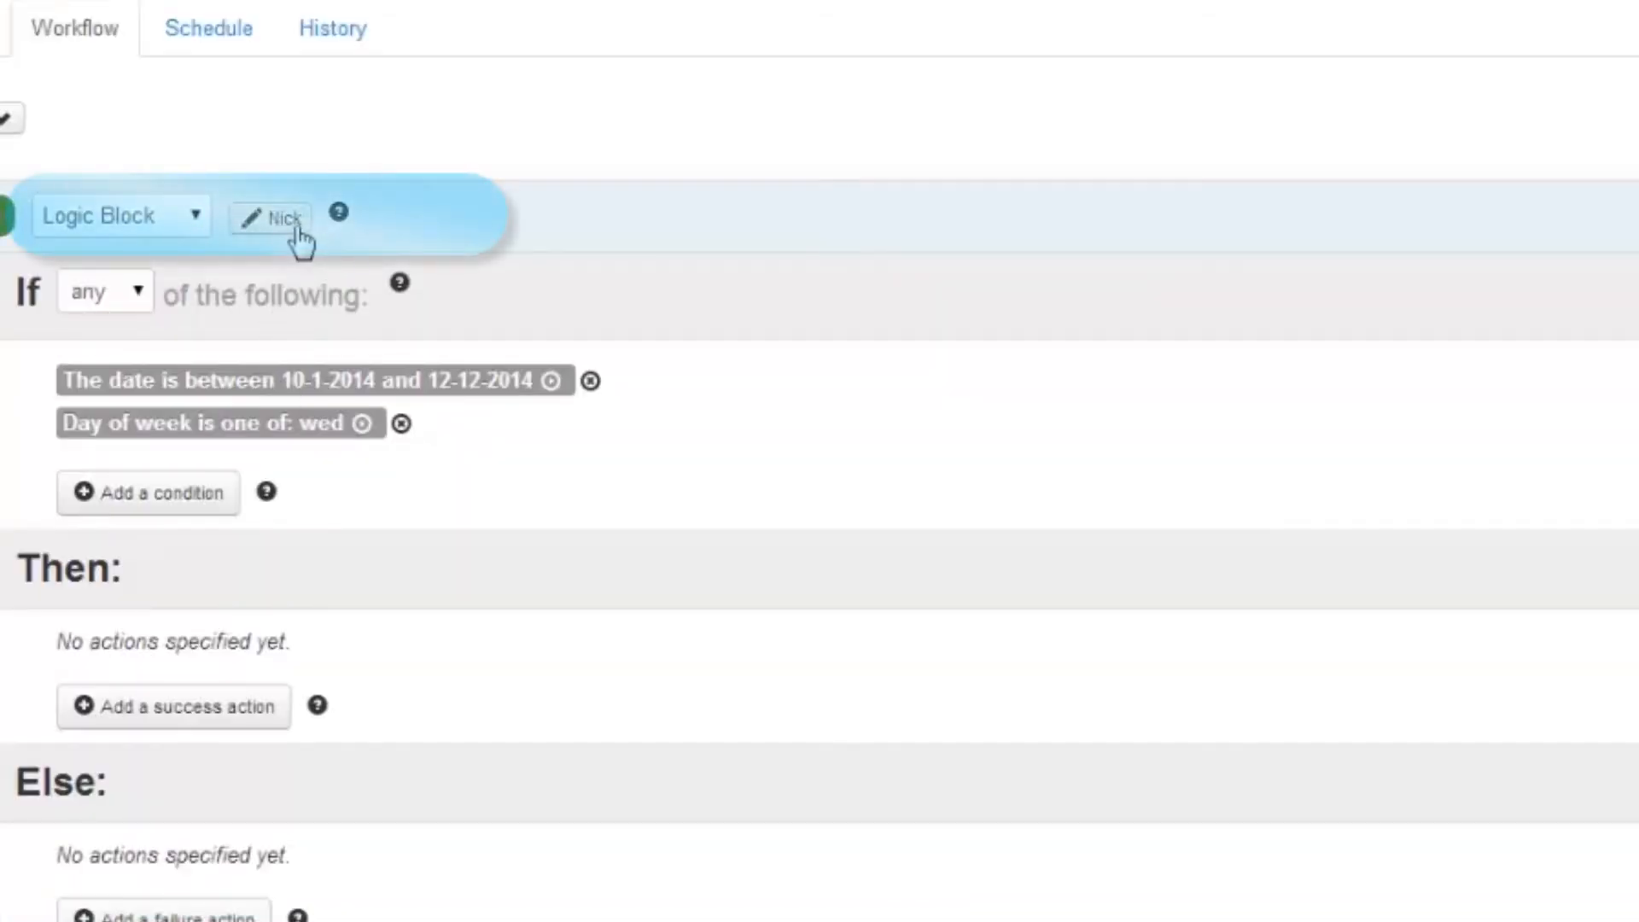
click(296, 232)
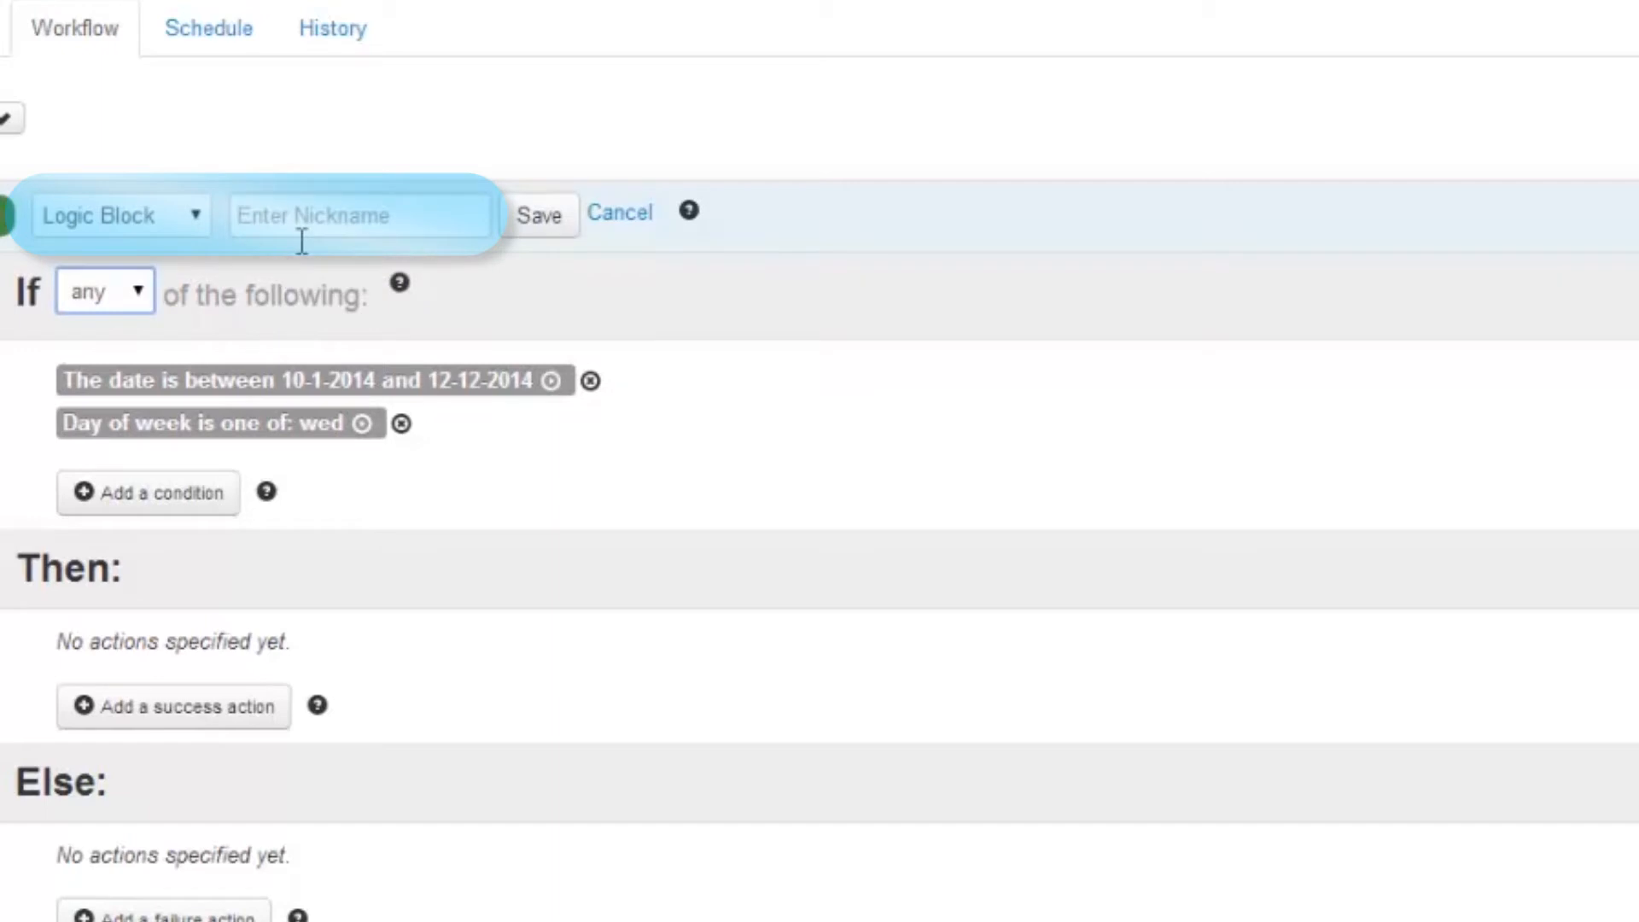
click(349, 232)
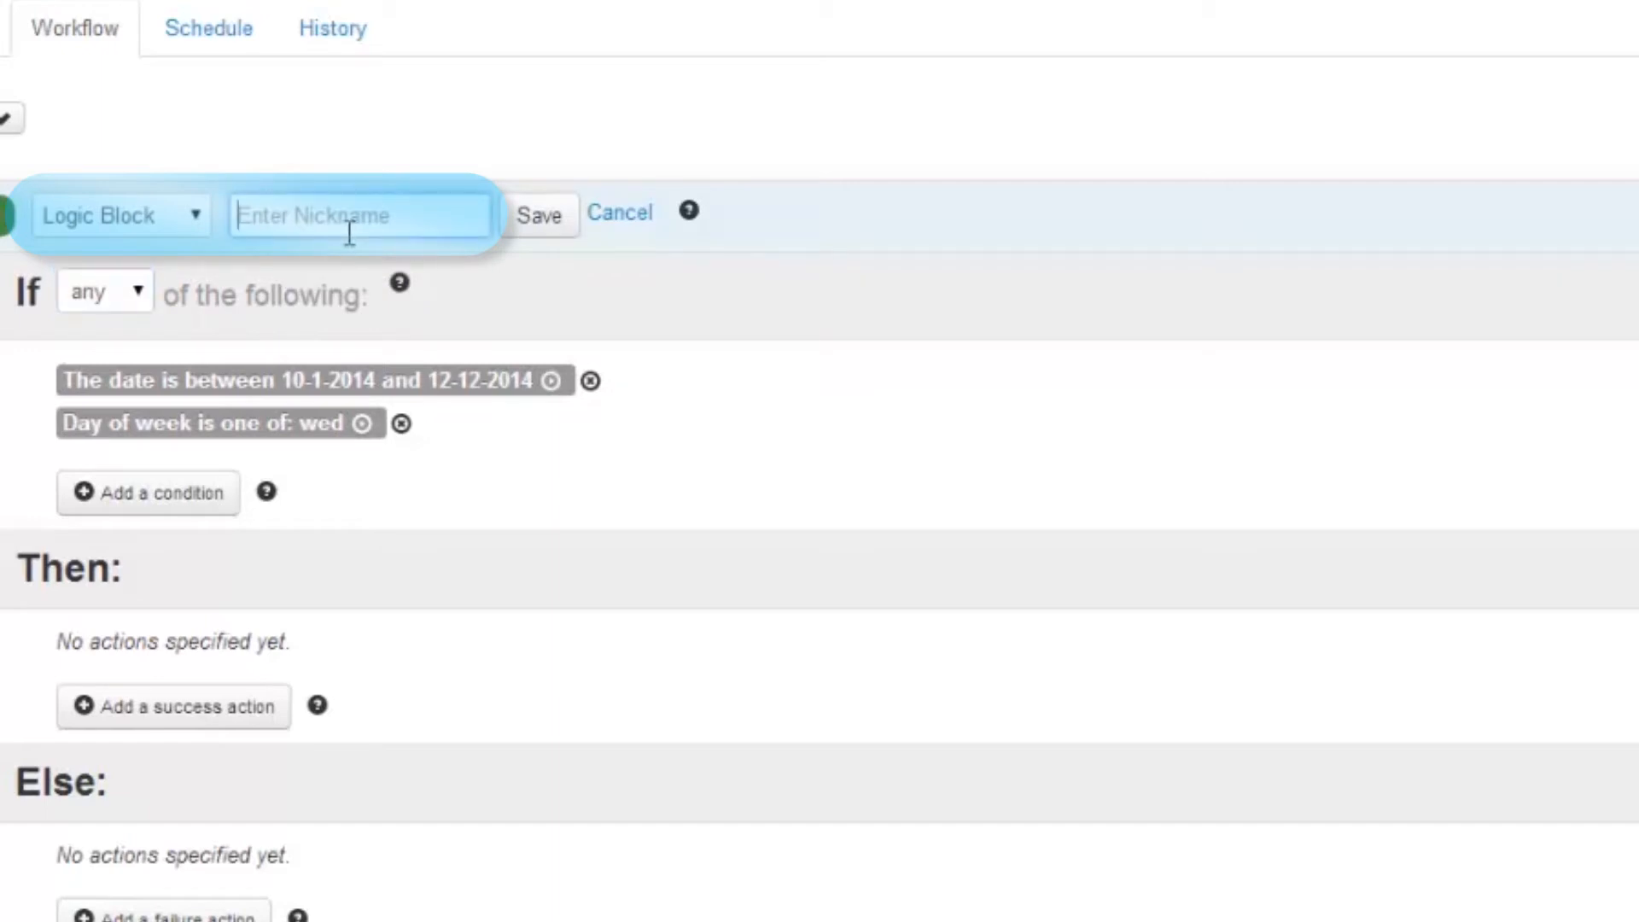
text(Day of )
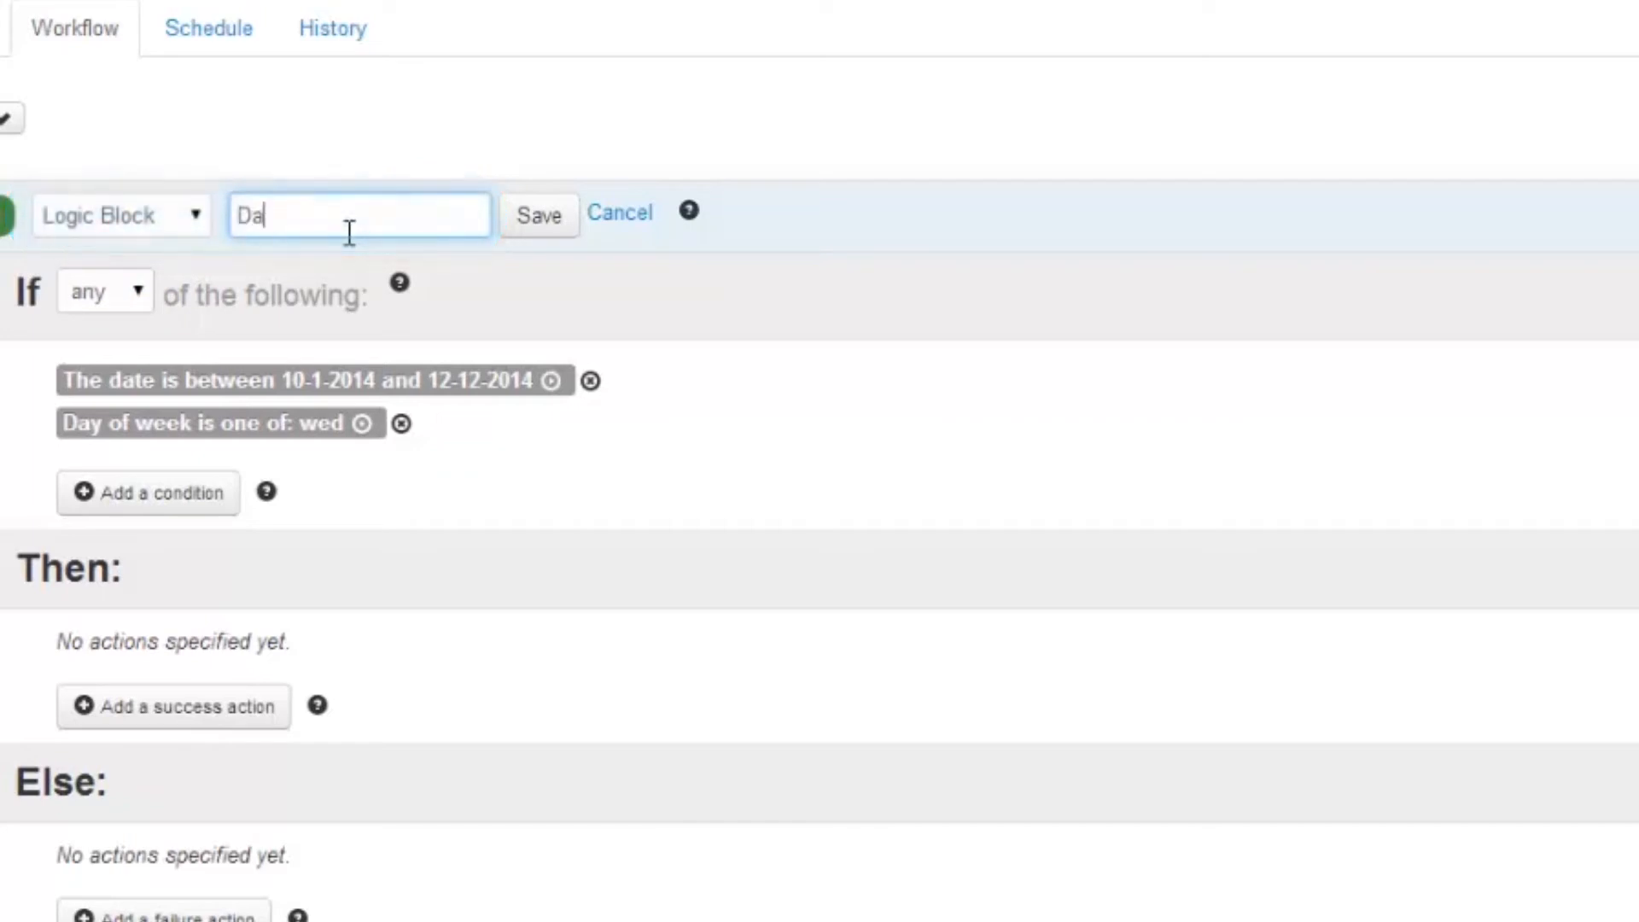
text(the Week)
- Give Block #1 the block info text "This is a description" and save its nickname
click(1365, 221)
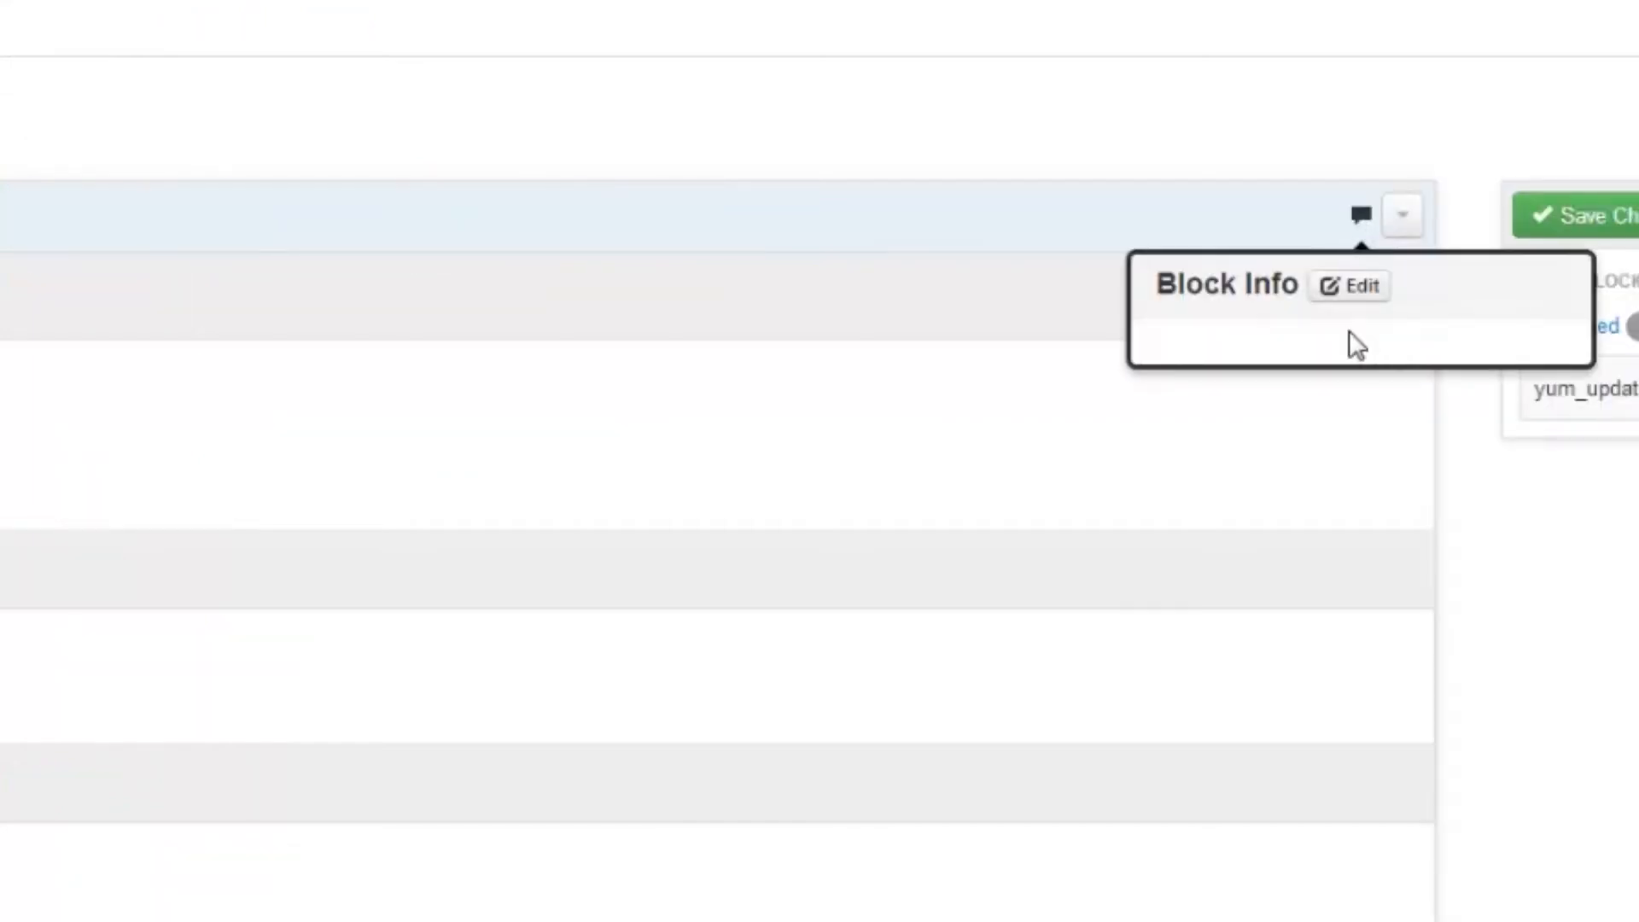
click(1355, 297)
click(1449, 364)
text(T)
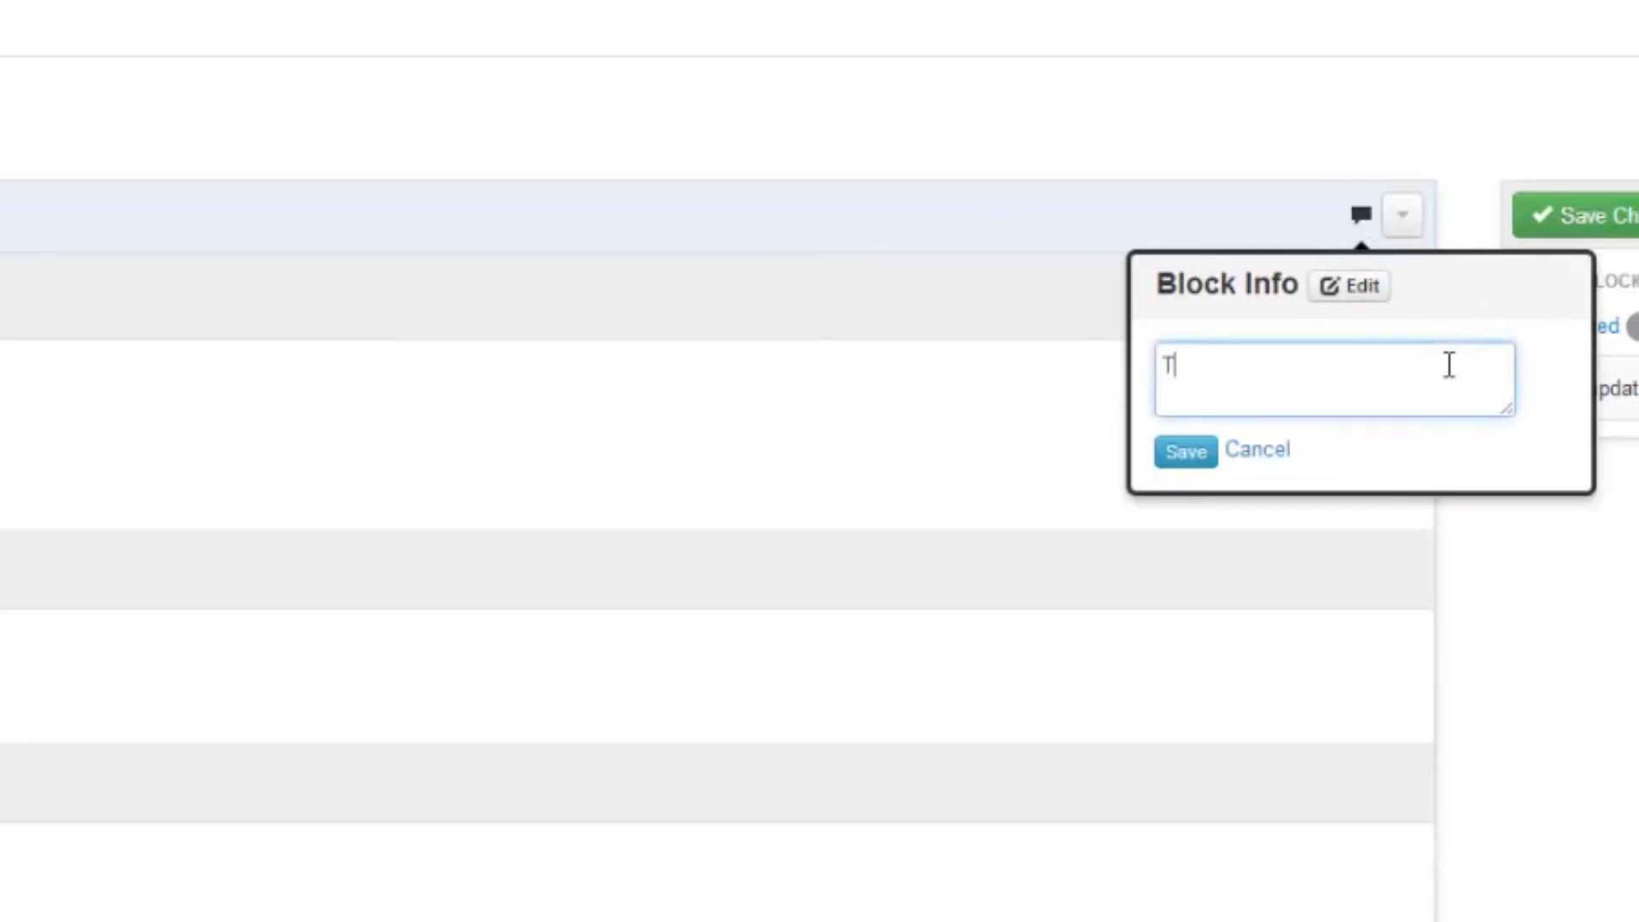
text(his is a descri)
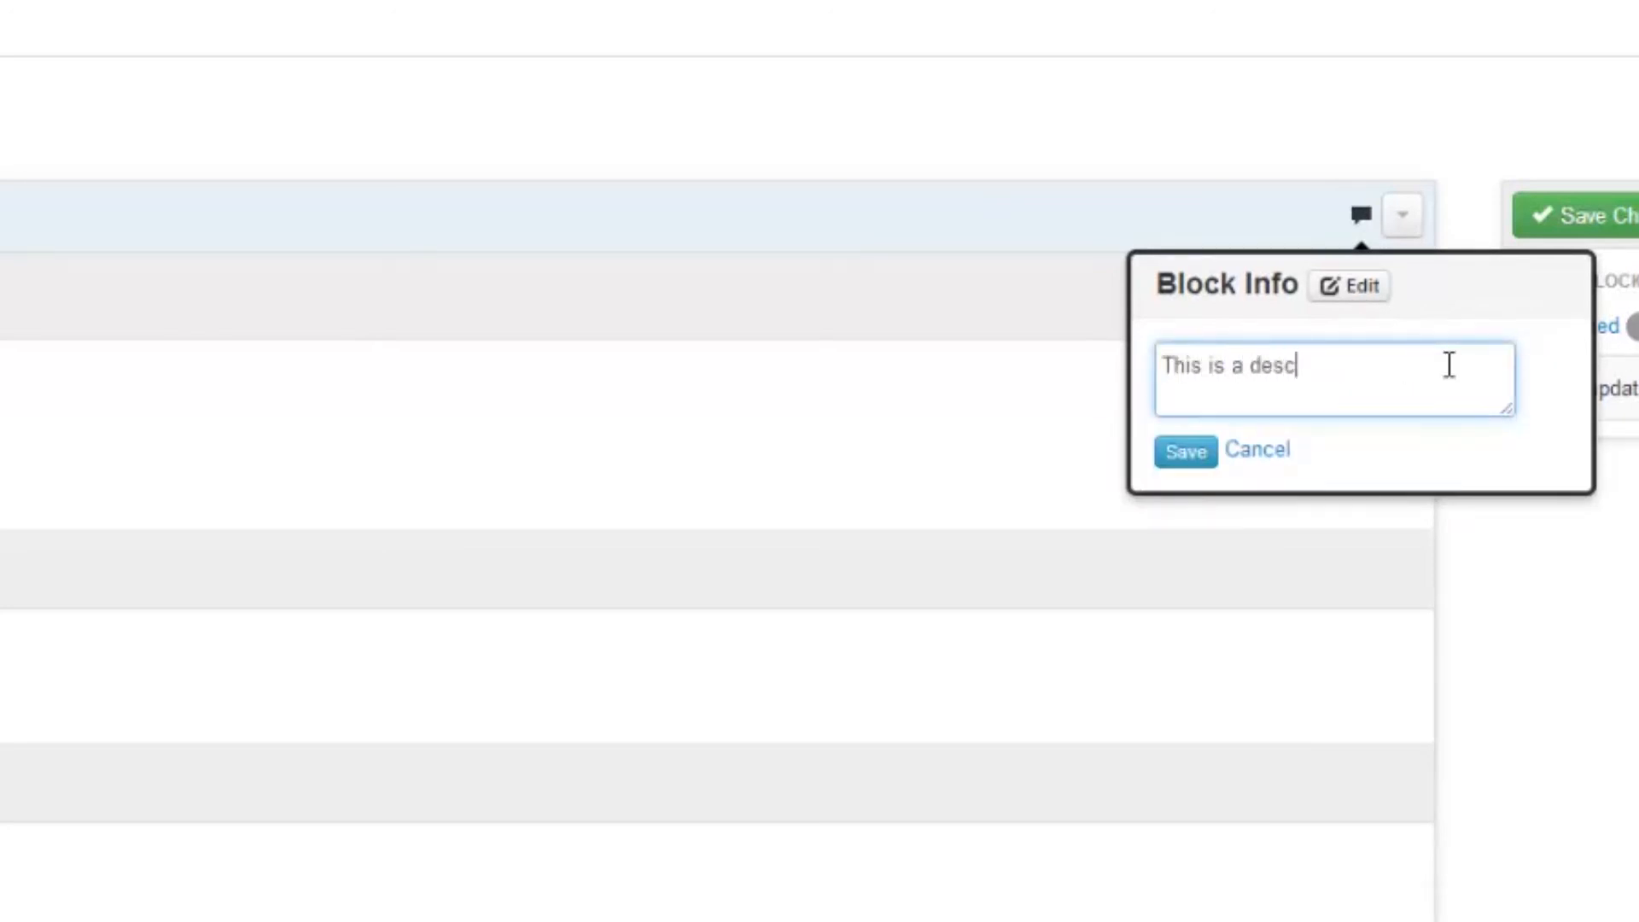
text(ption)
click(1205, 451)
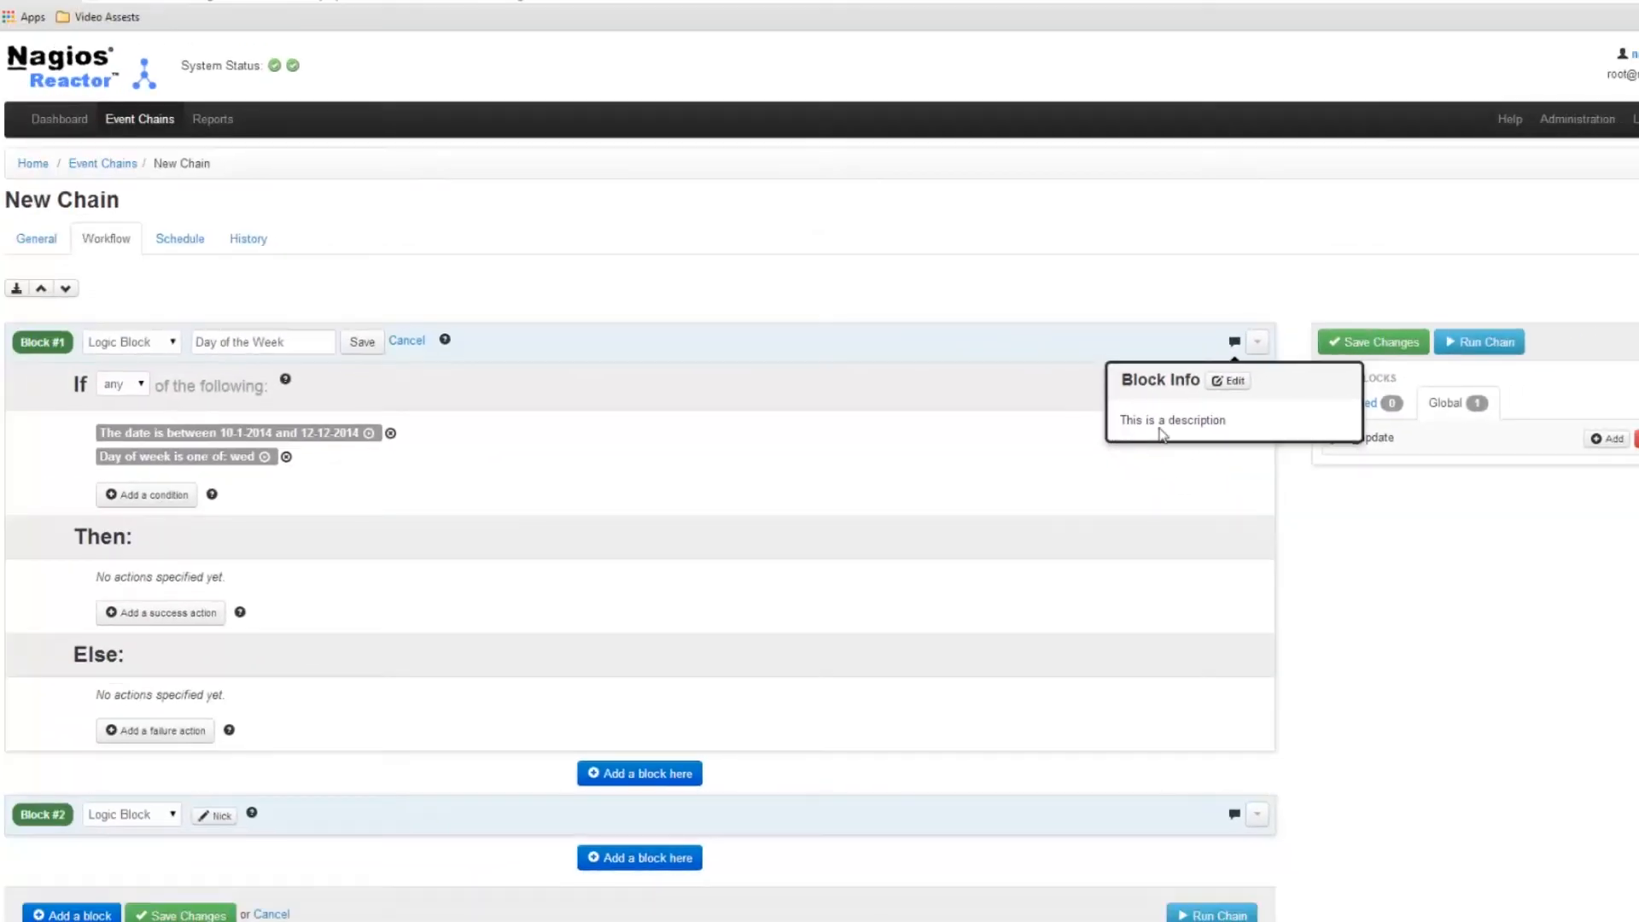
click(357, 342)
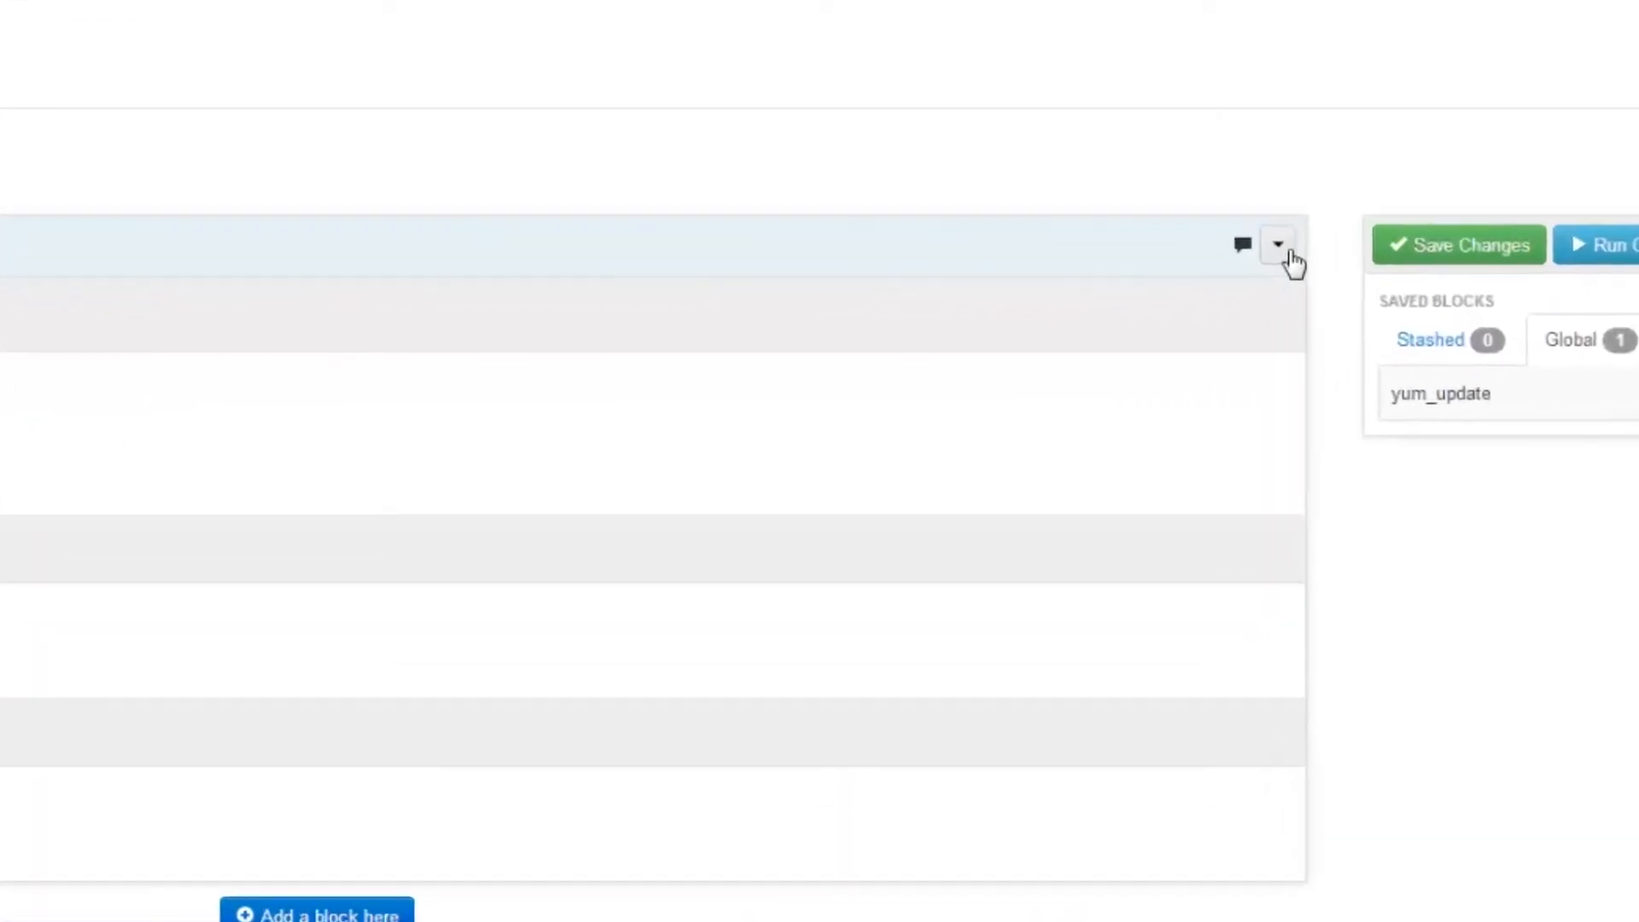
- Stash the Day of the Week block and restore it from the stash to the workflow
click(1222, 300)
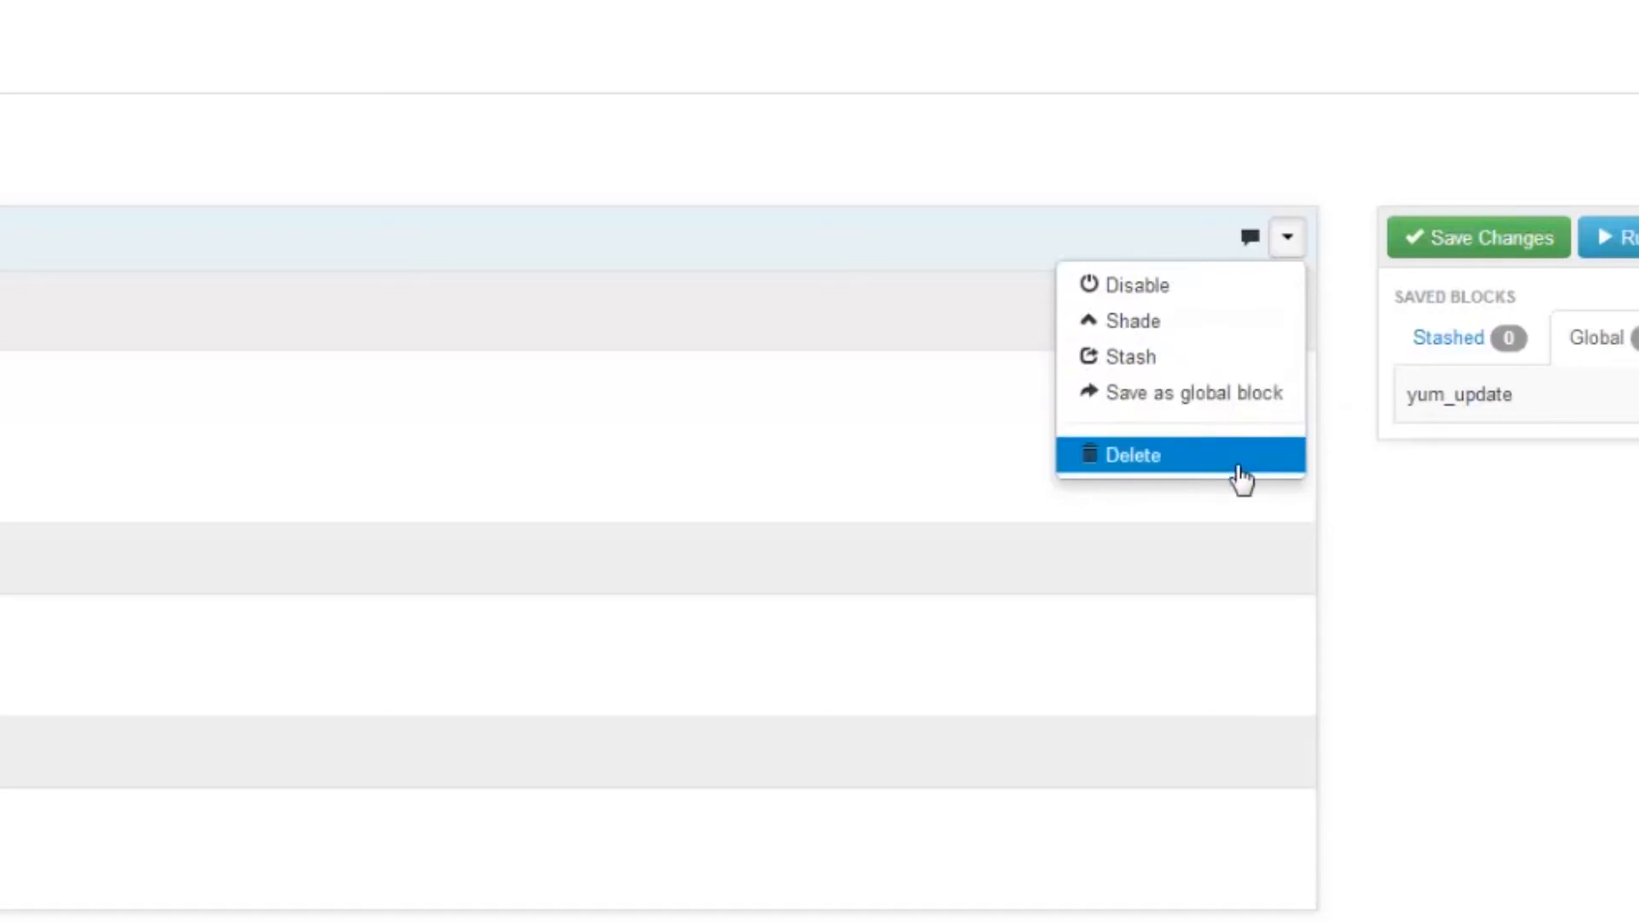
click(1240, 380)
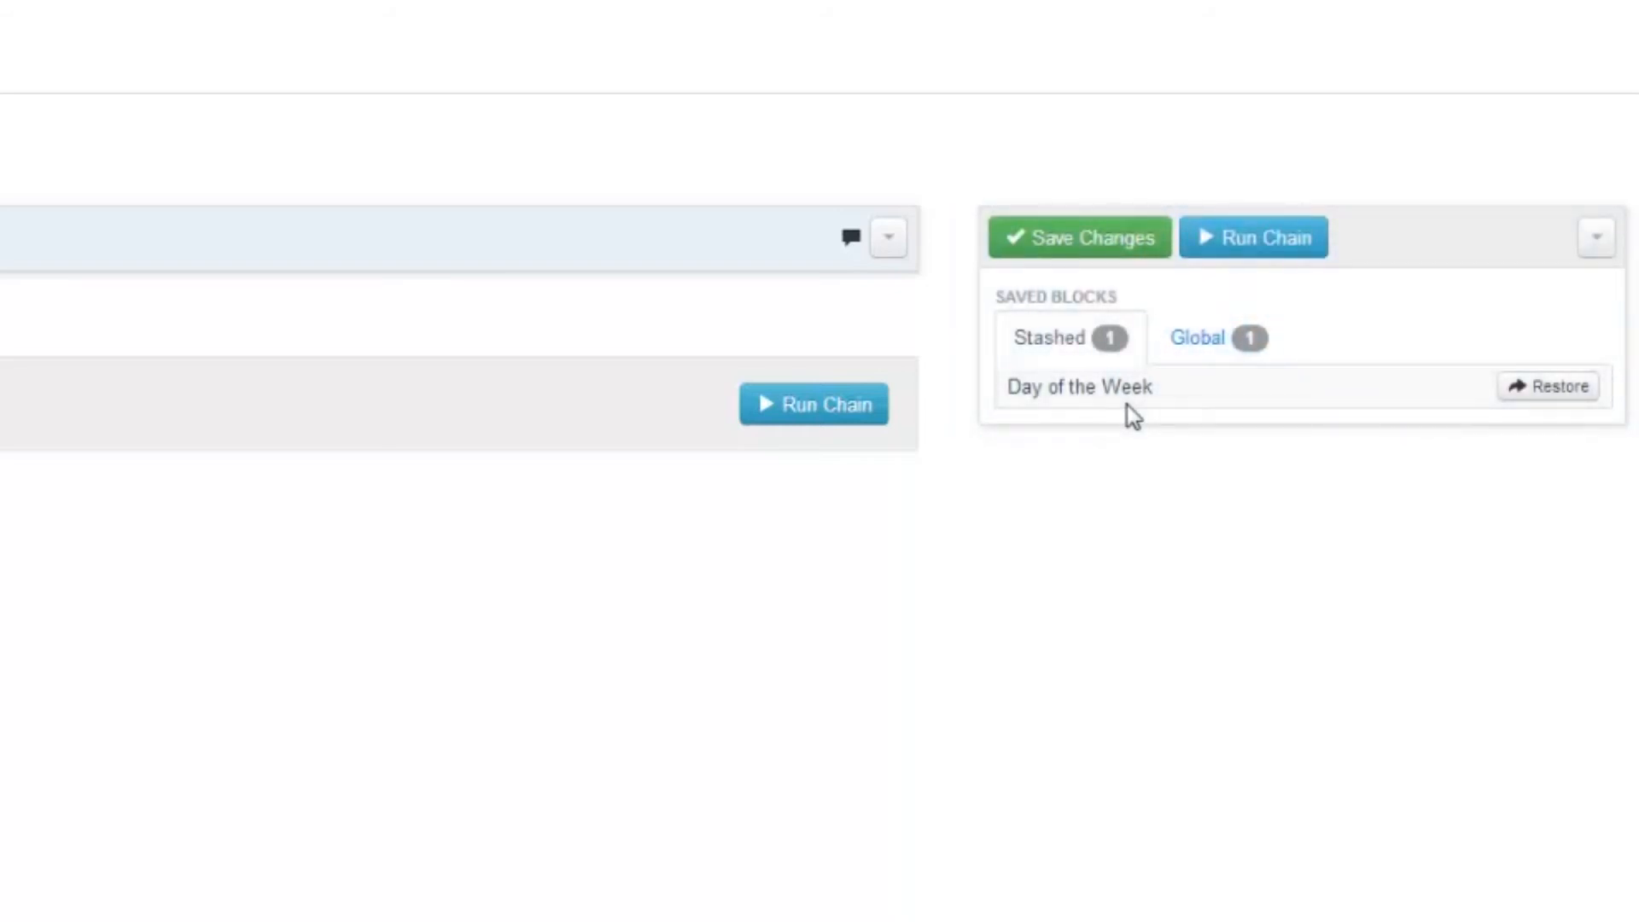
click(1545, 388)
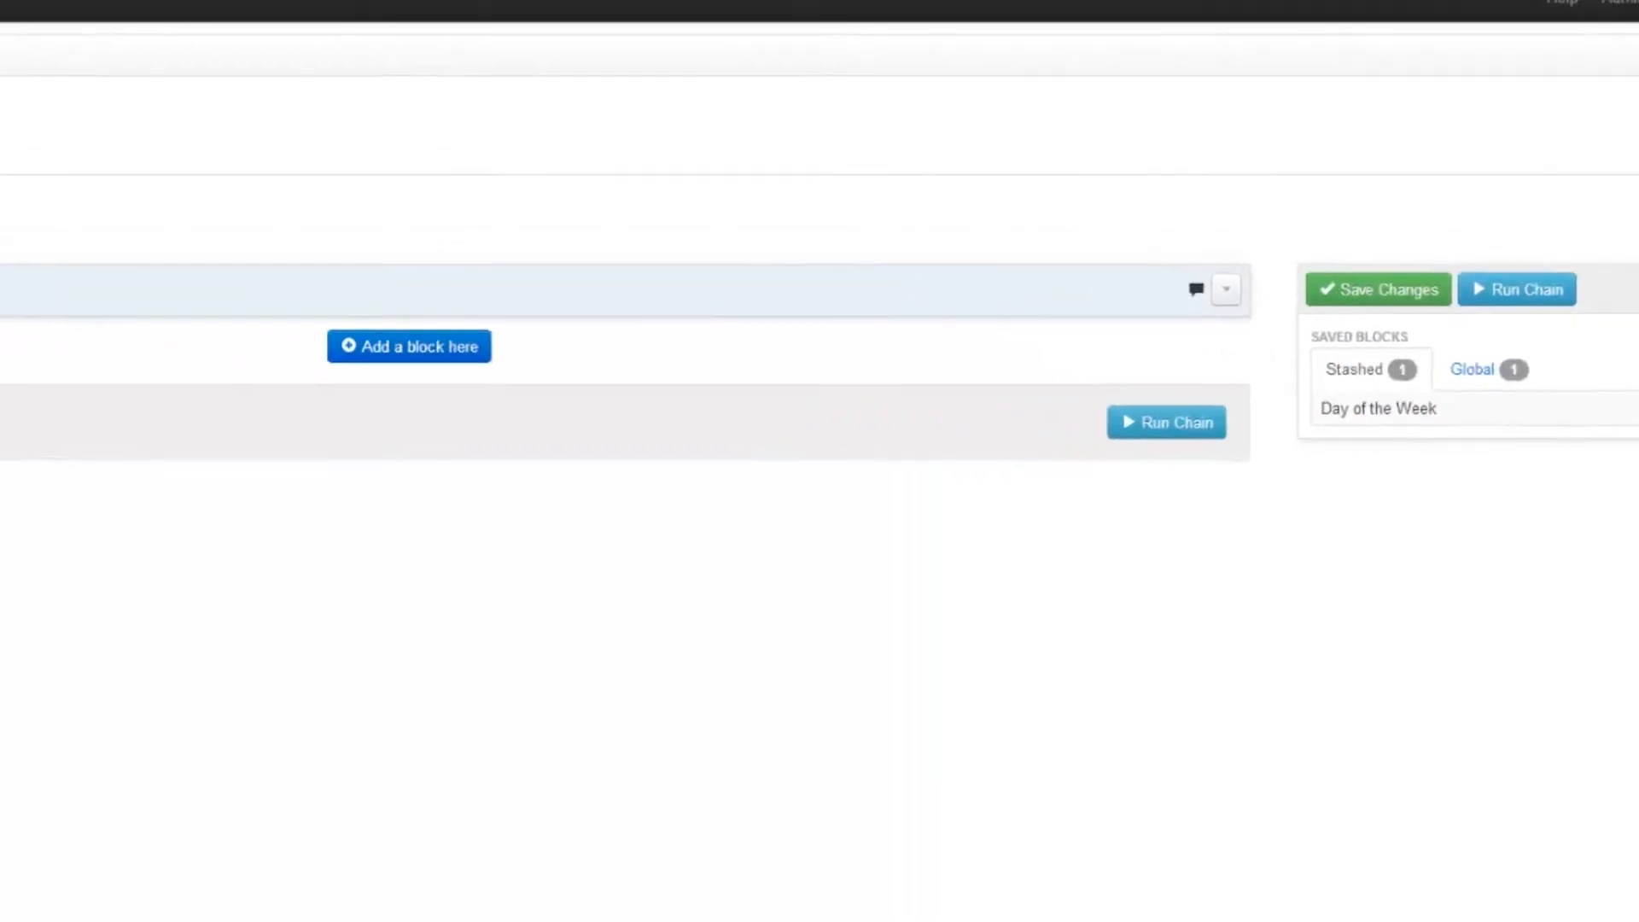
click(409, 346)
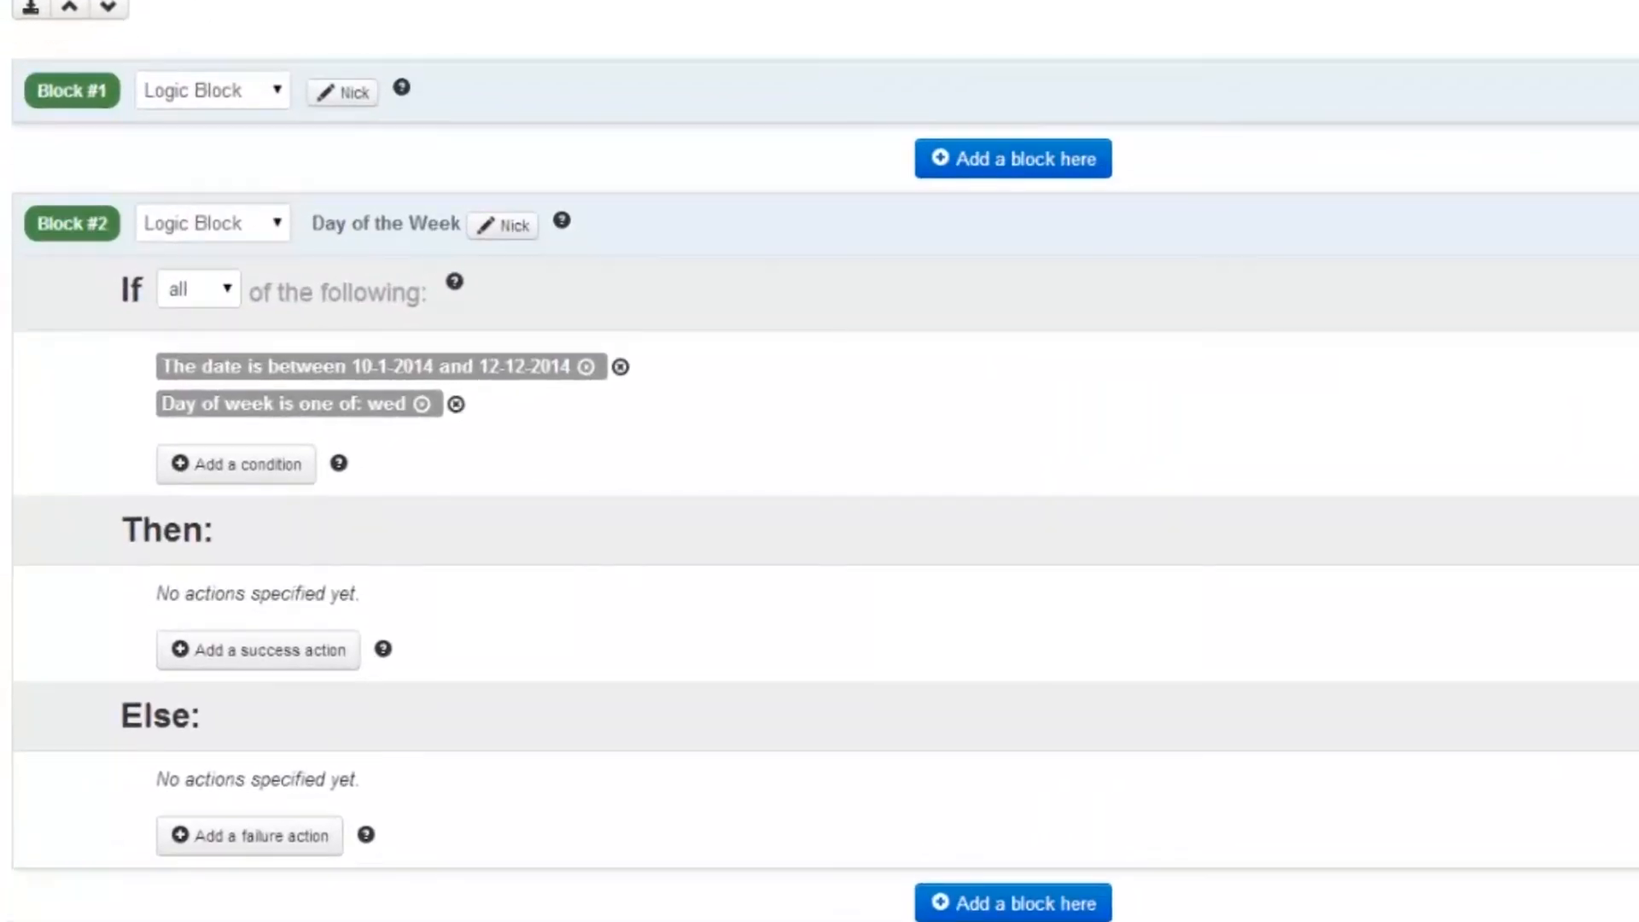
- Save the Day of the Week block as a global block and add a copy of it to the workflow
click(1630, 223)
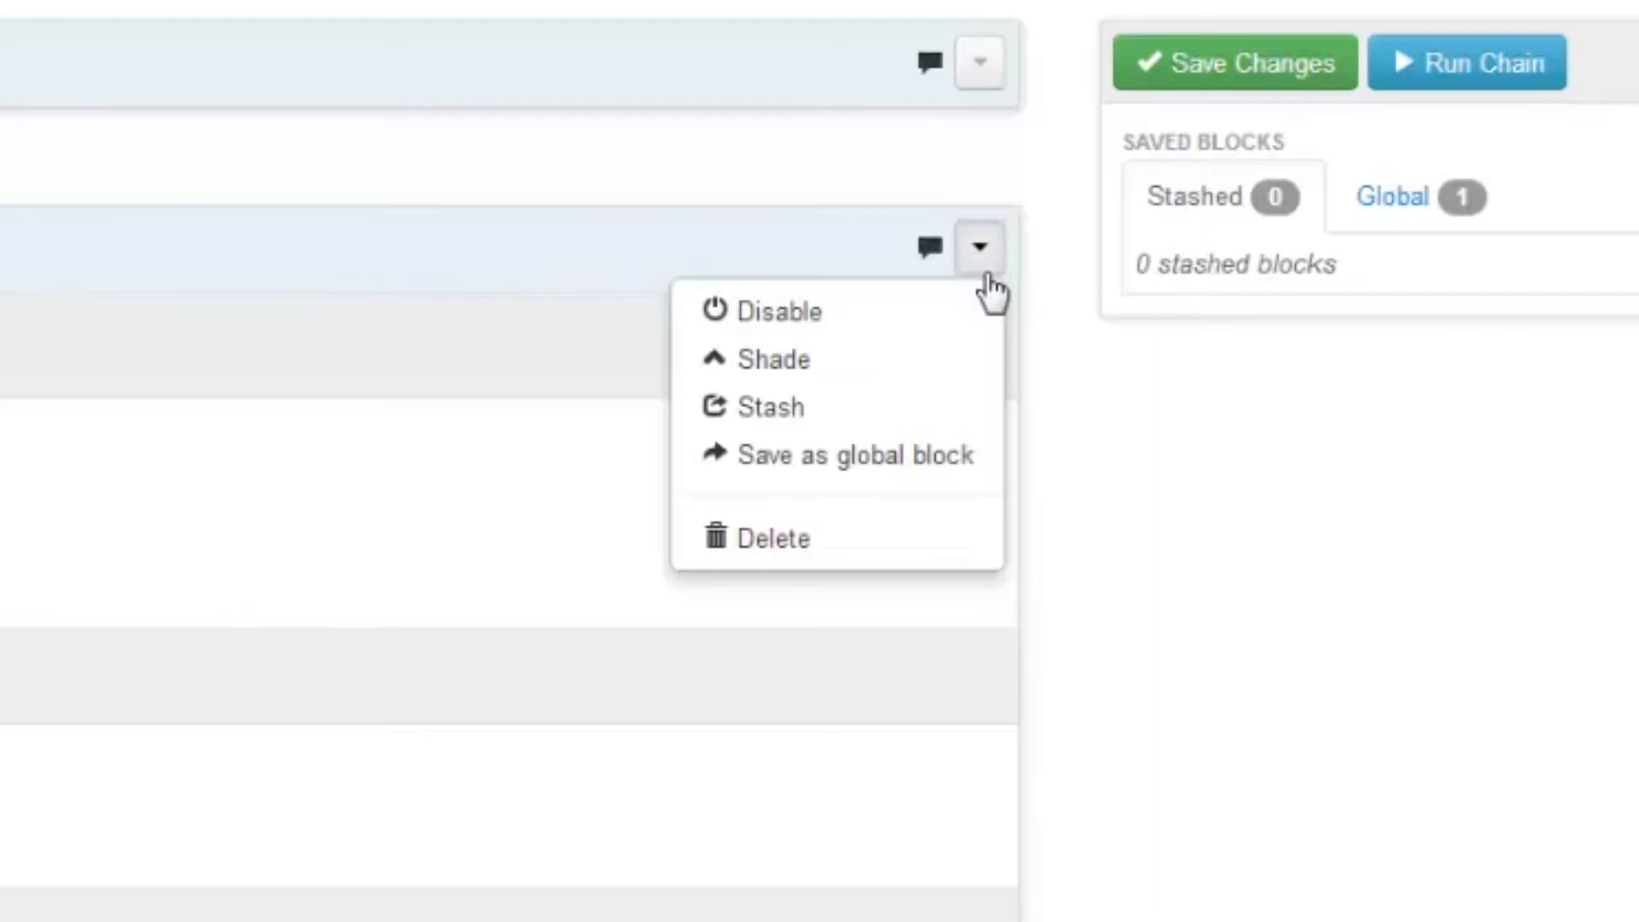
click(969, 461)
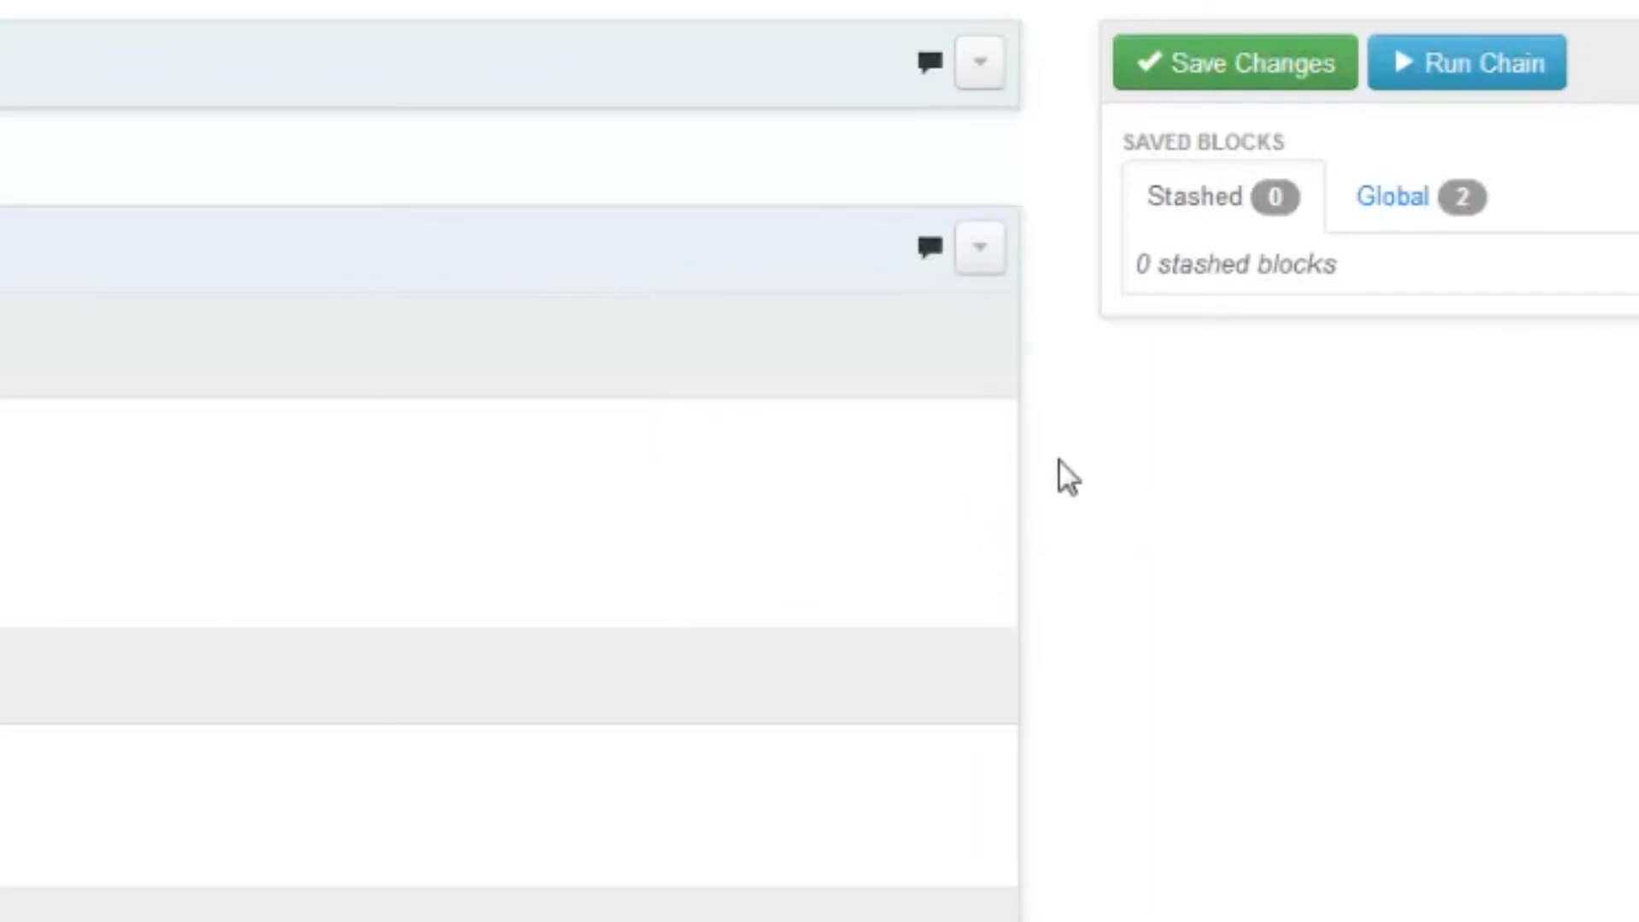
click(1166, 286)
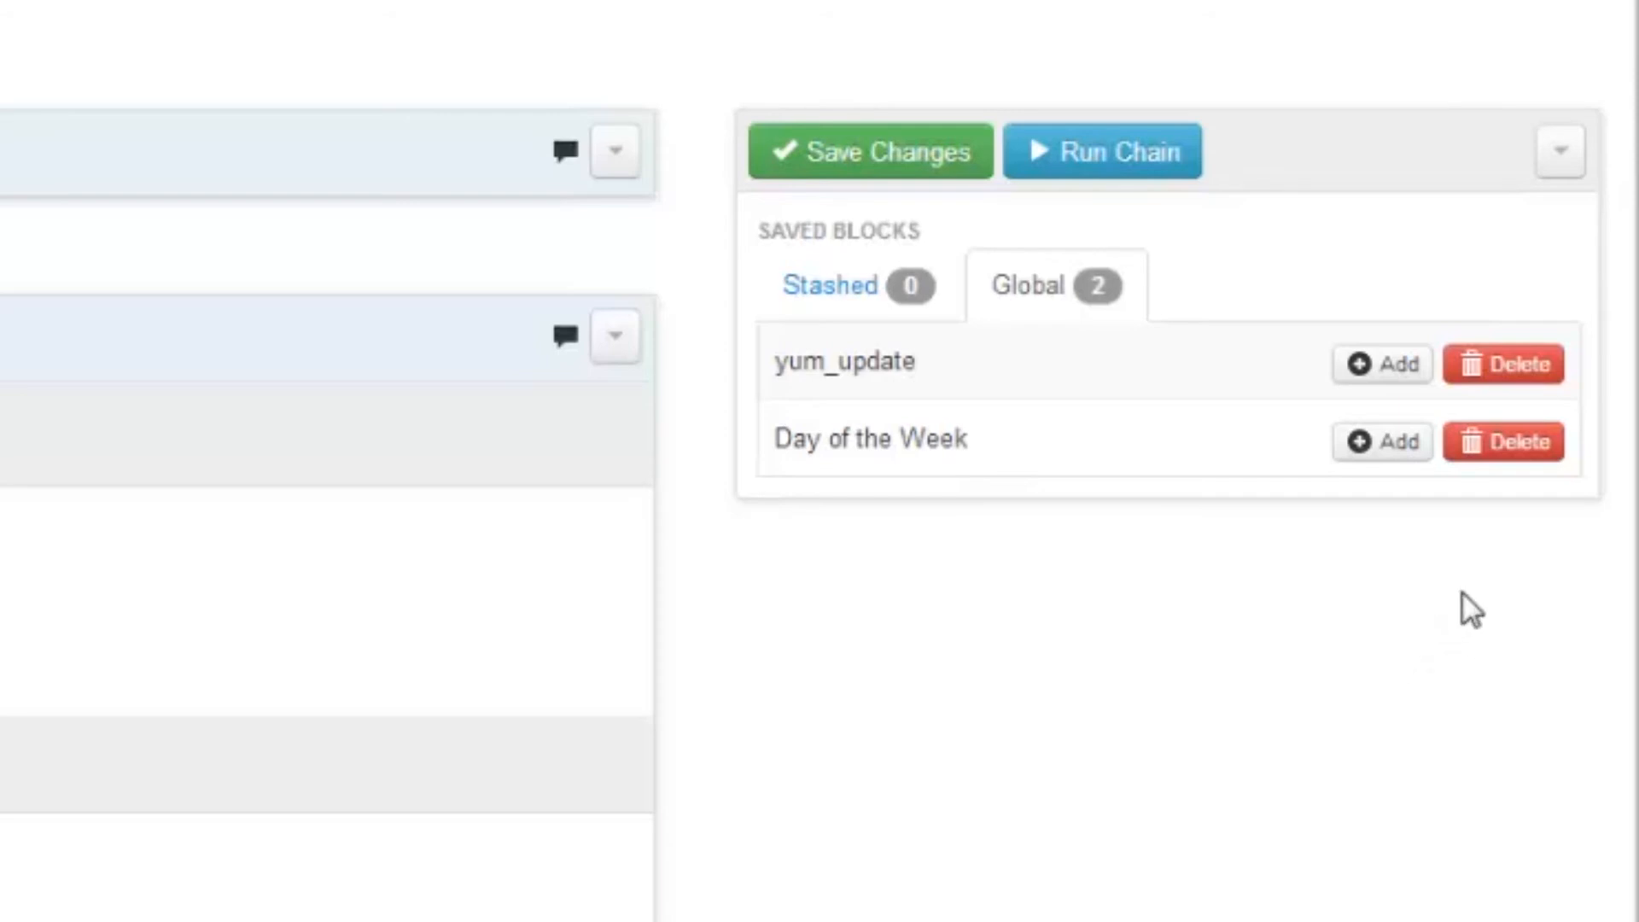
click(1406, 443)
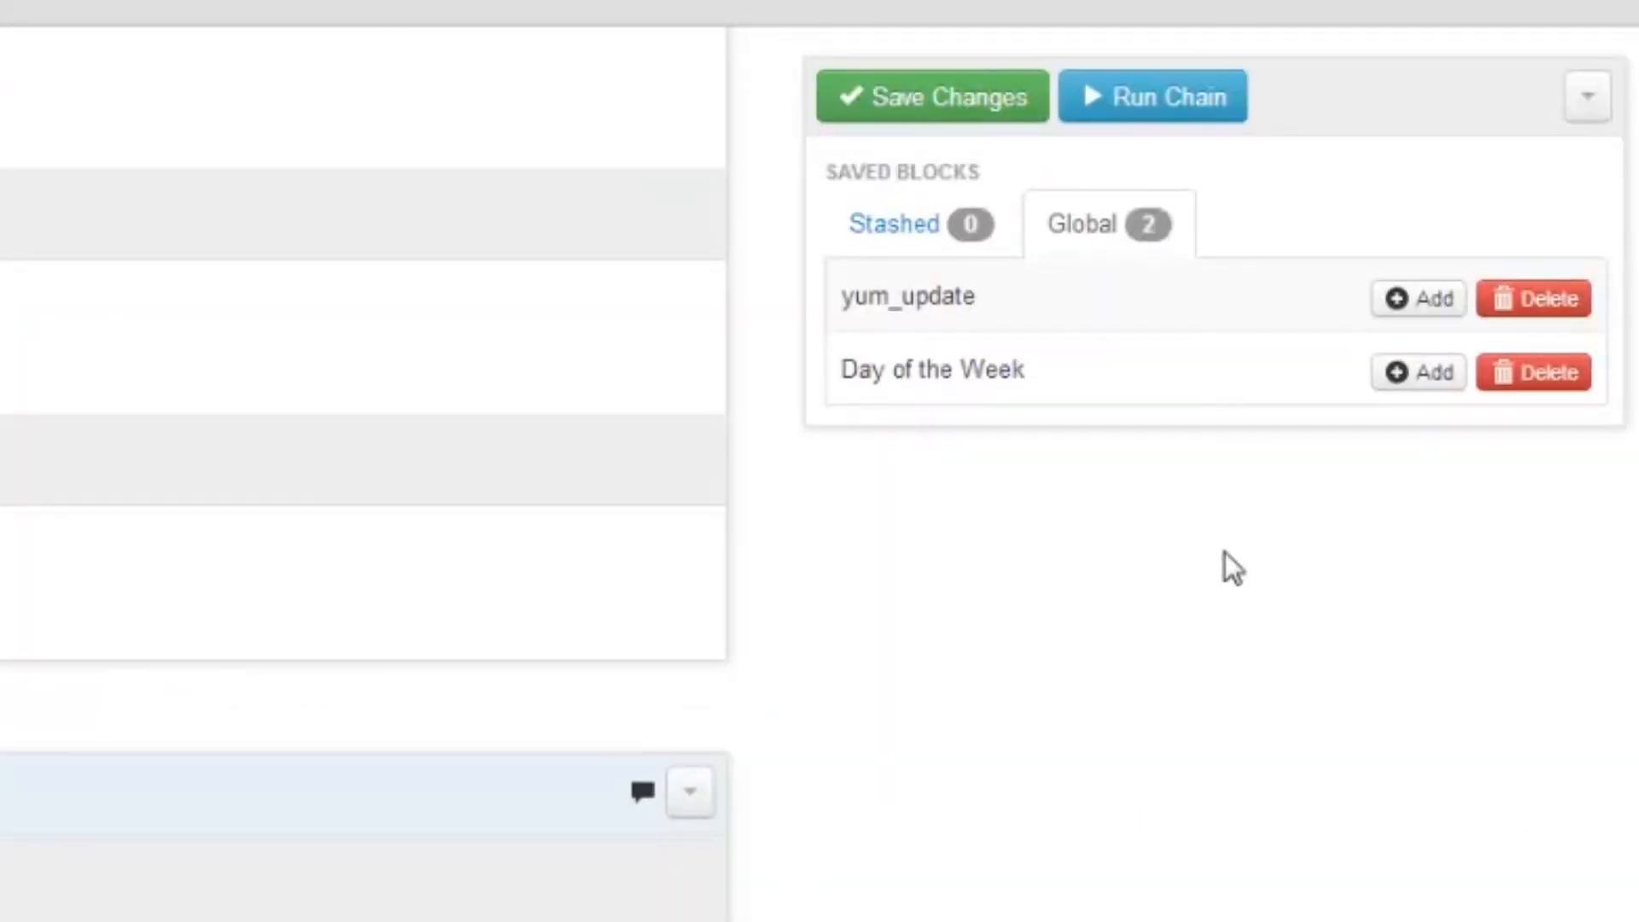
- Delete the Day of the Week block from the saved global blocks
click(1539, 379)
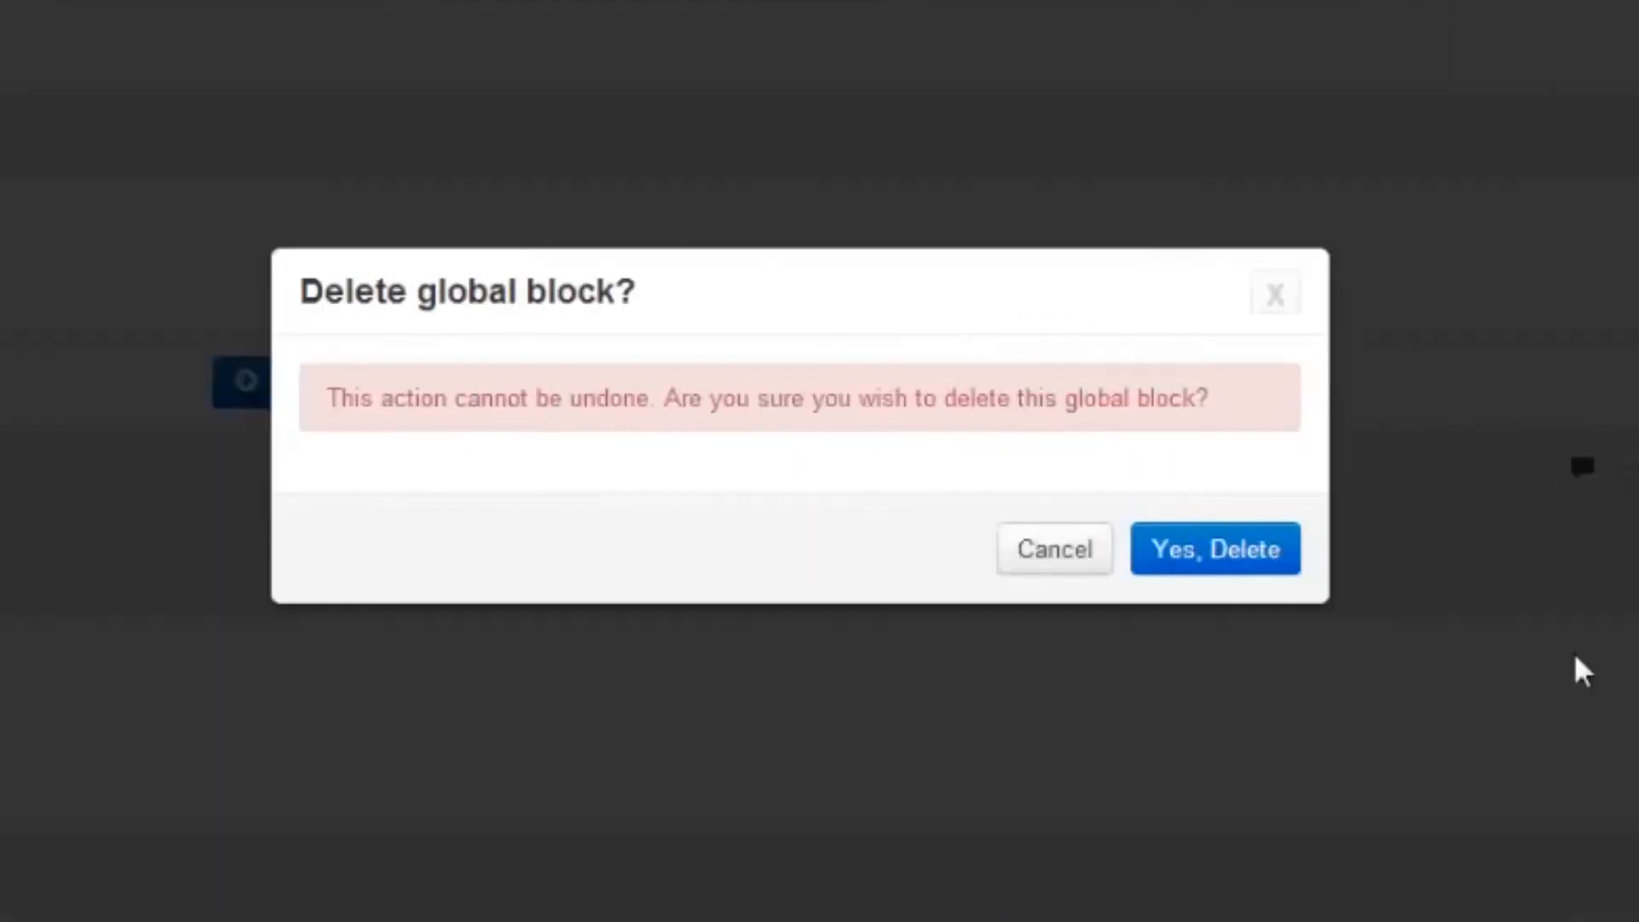
click(1219, 553)
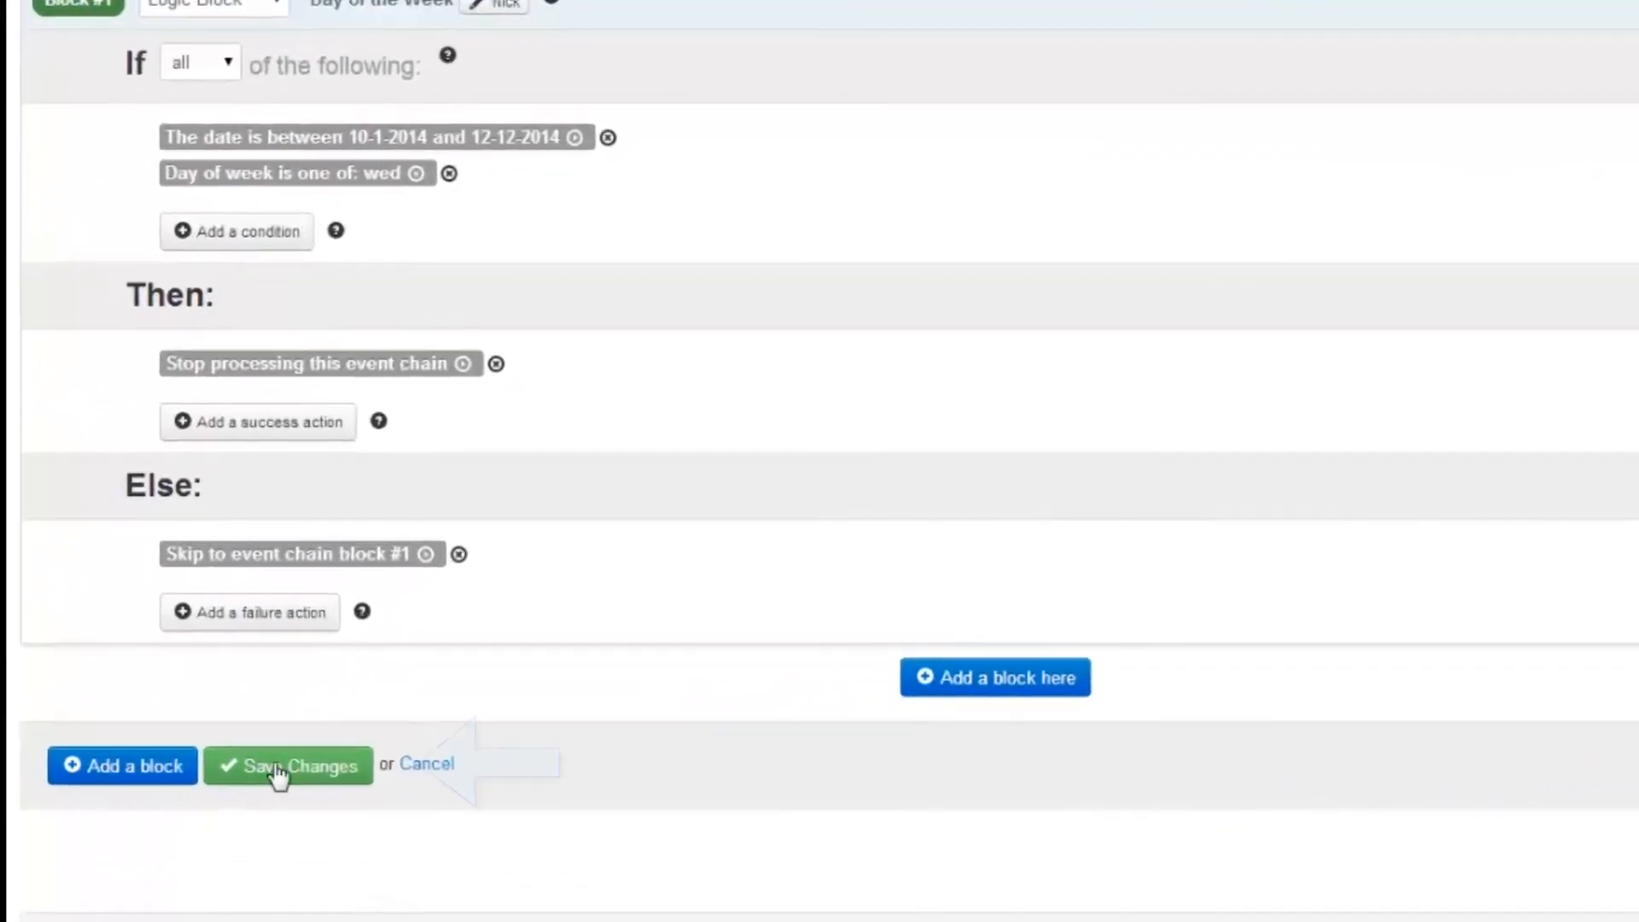
- Save the workflow changes and run New Chain without any context keys or values
click(291, 758)
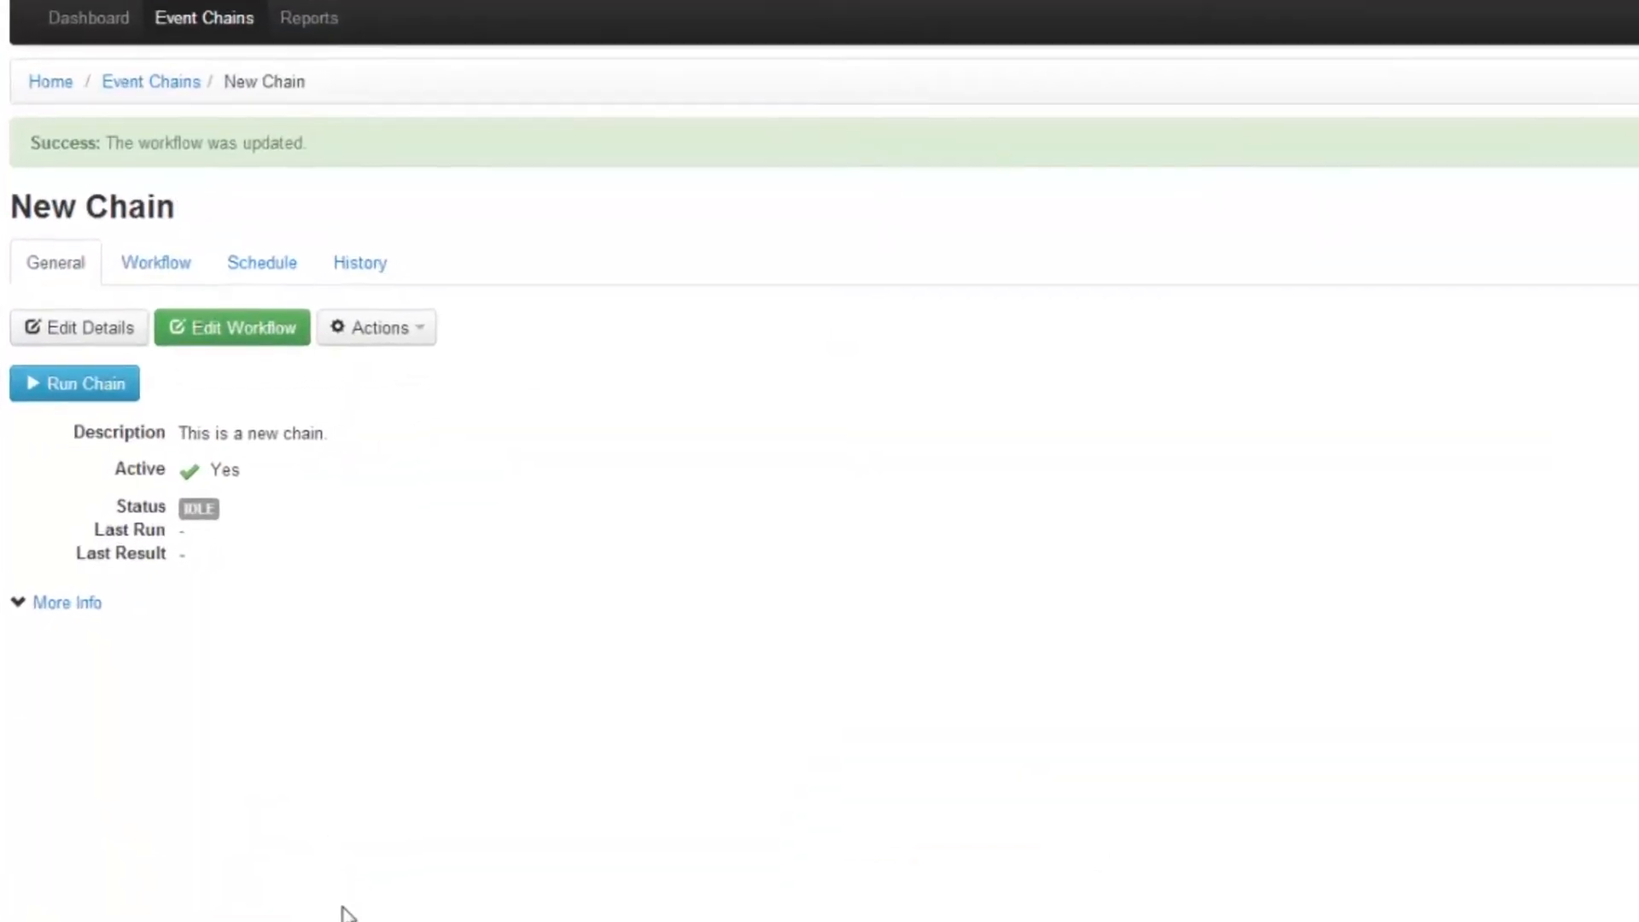
click(111, 358)
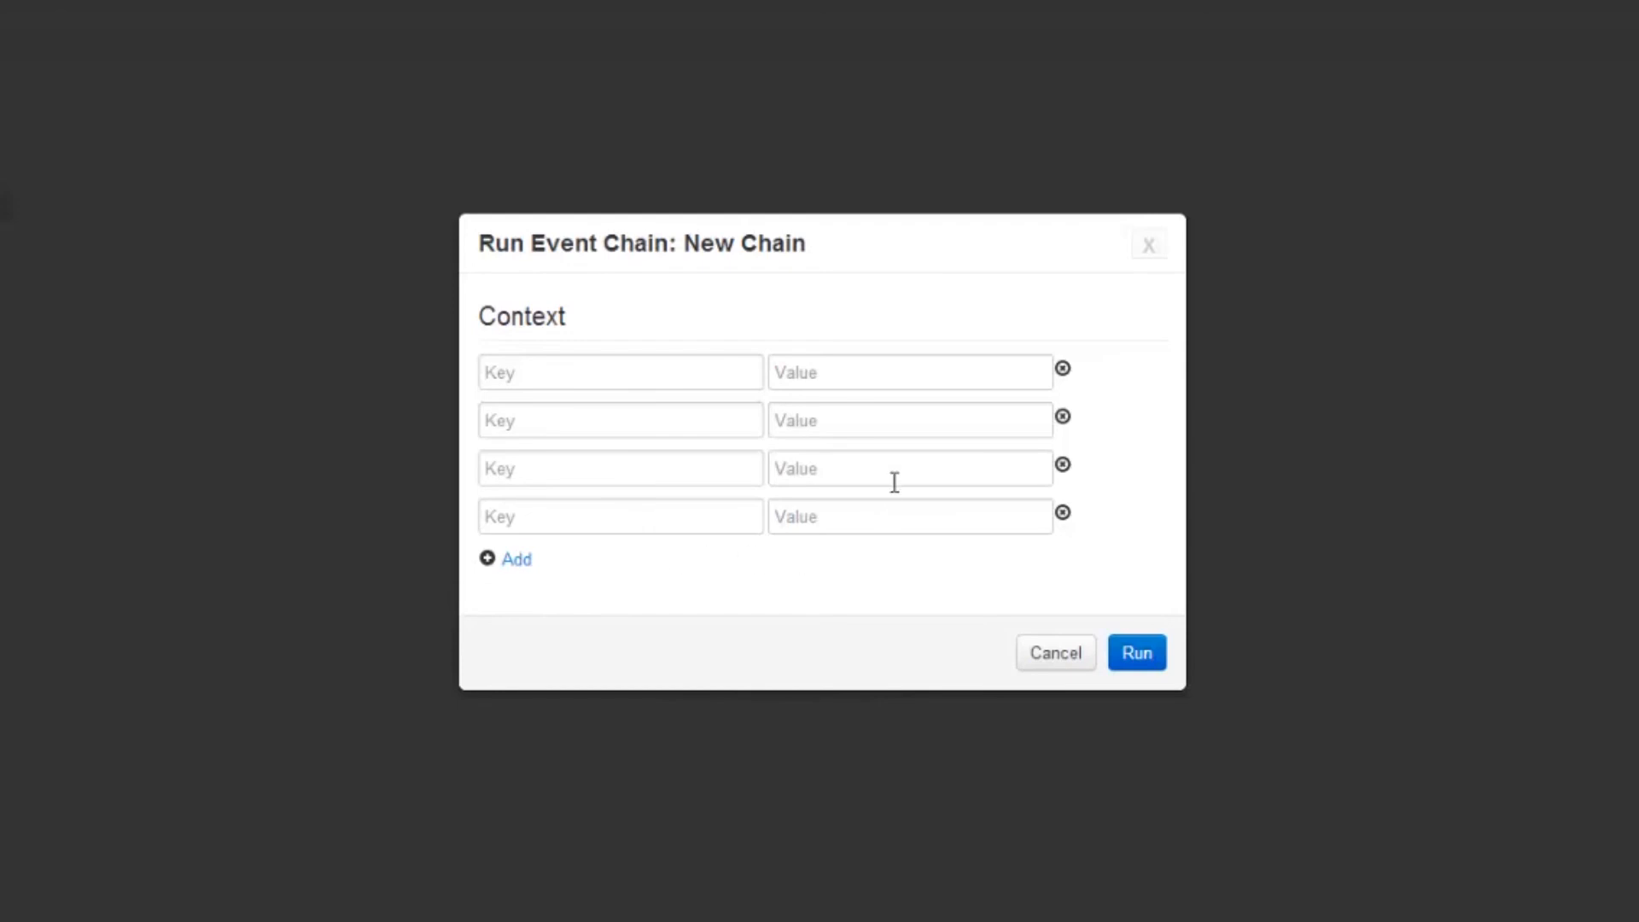
click(1136, 654)
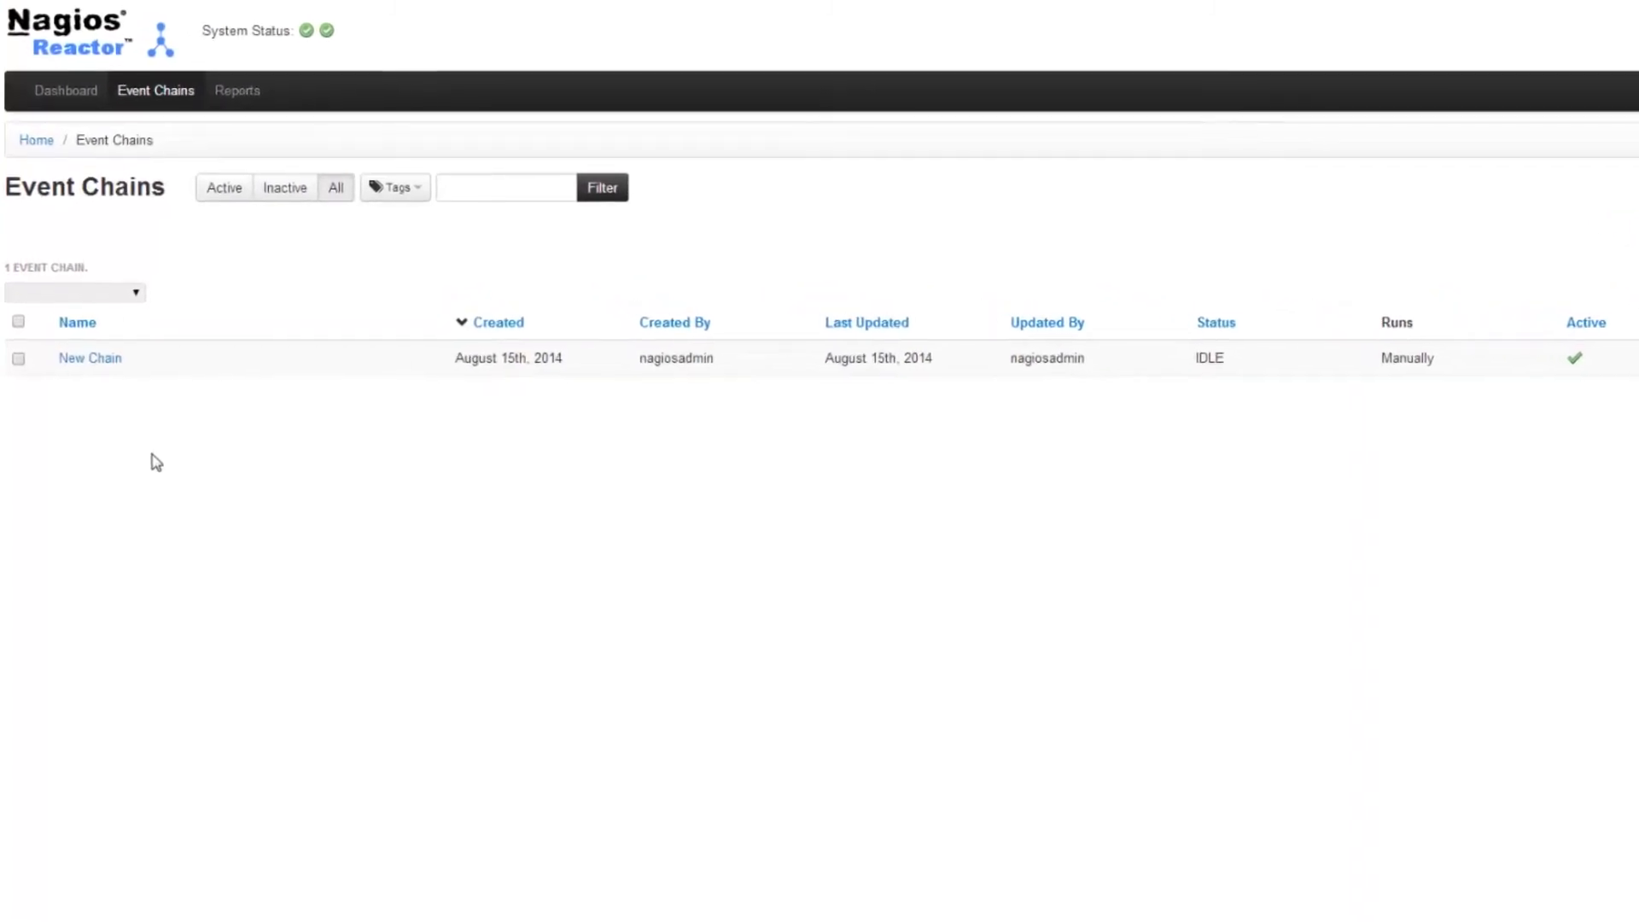
- Open New Chain from the event chain list and export it
click(107, 360)
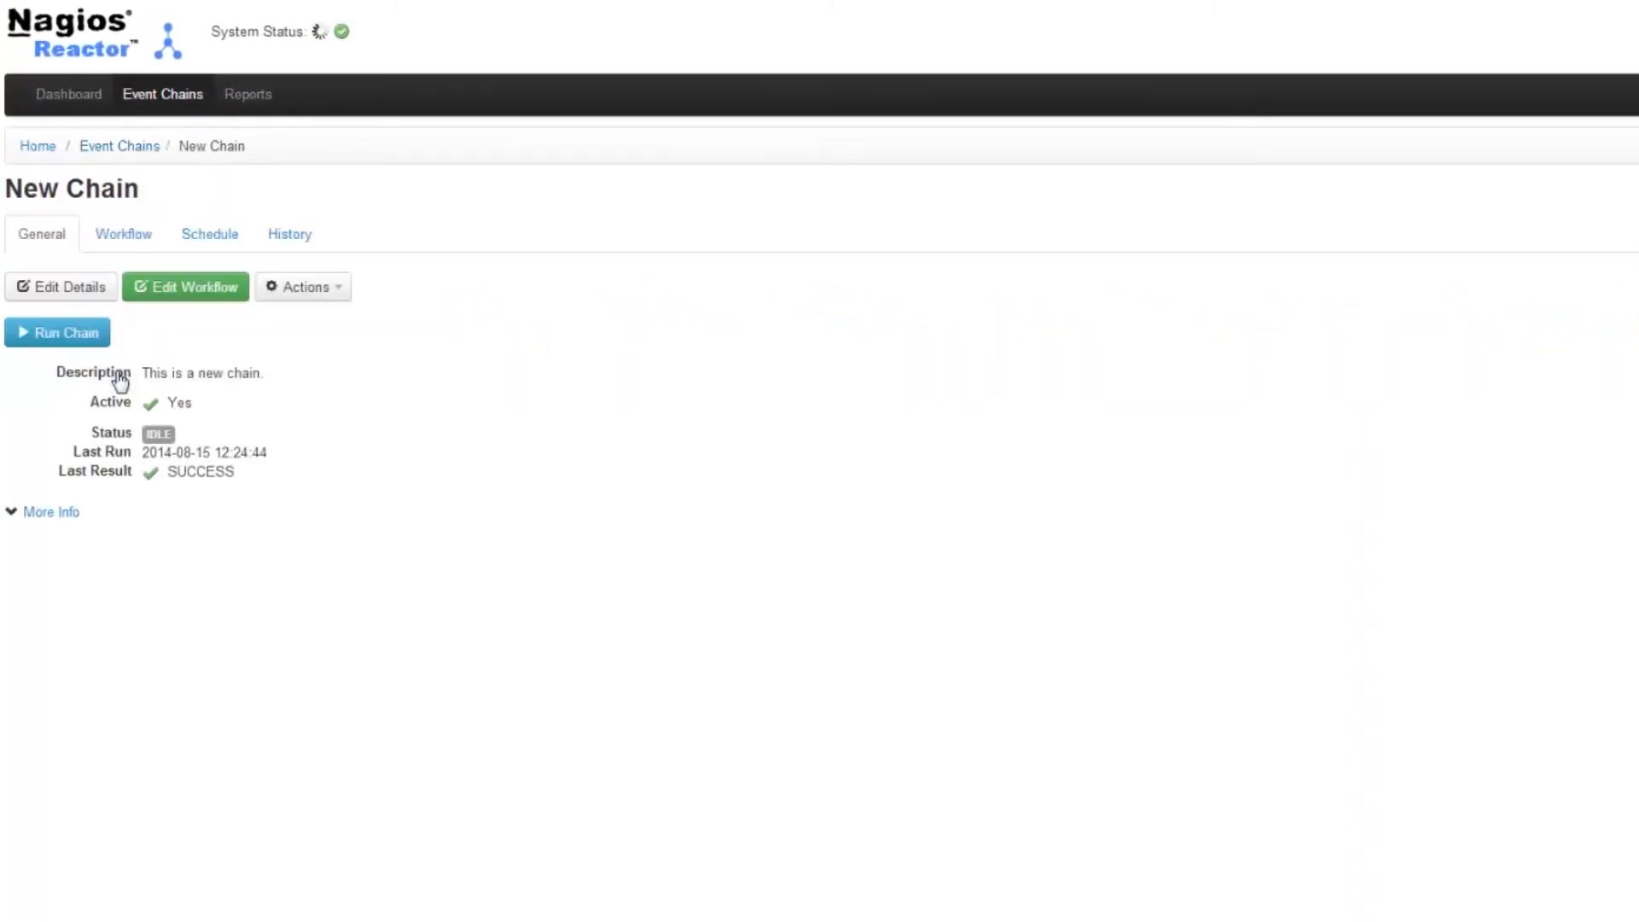
click(340, 290)
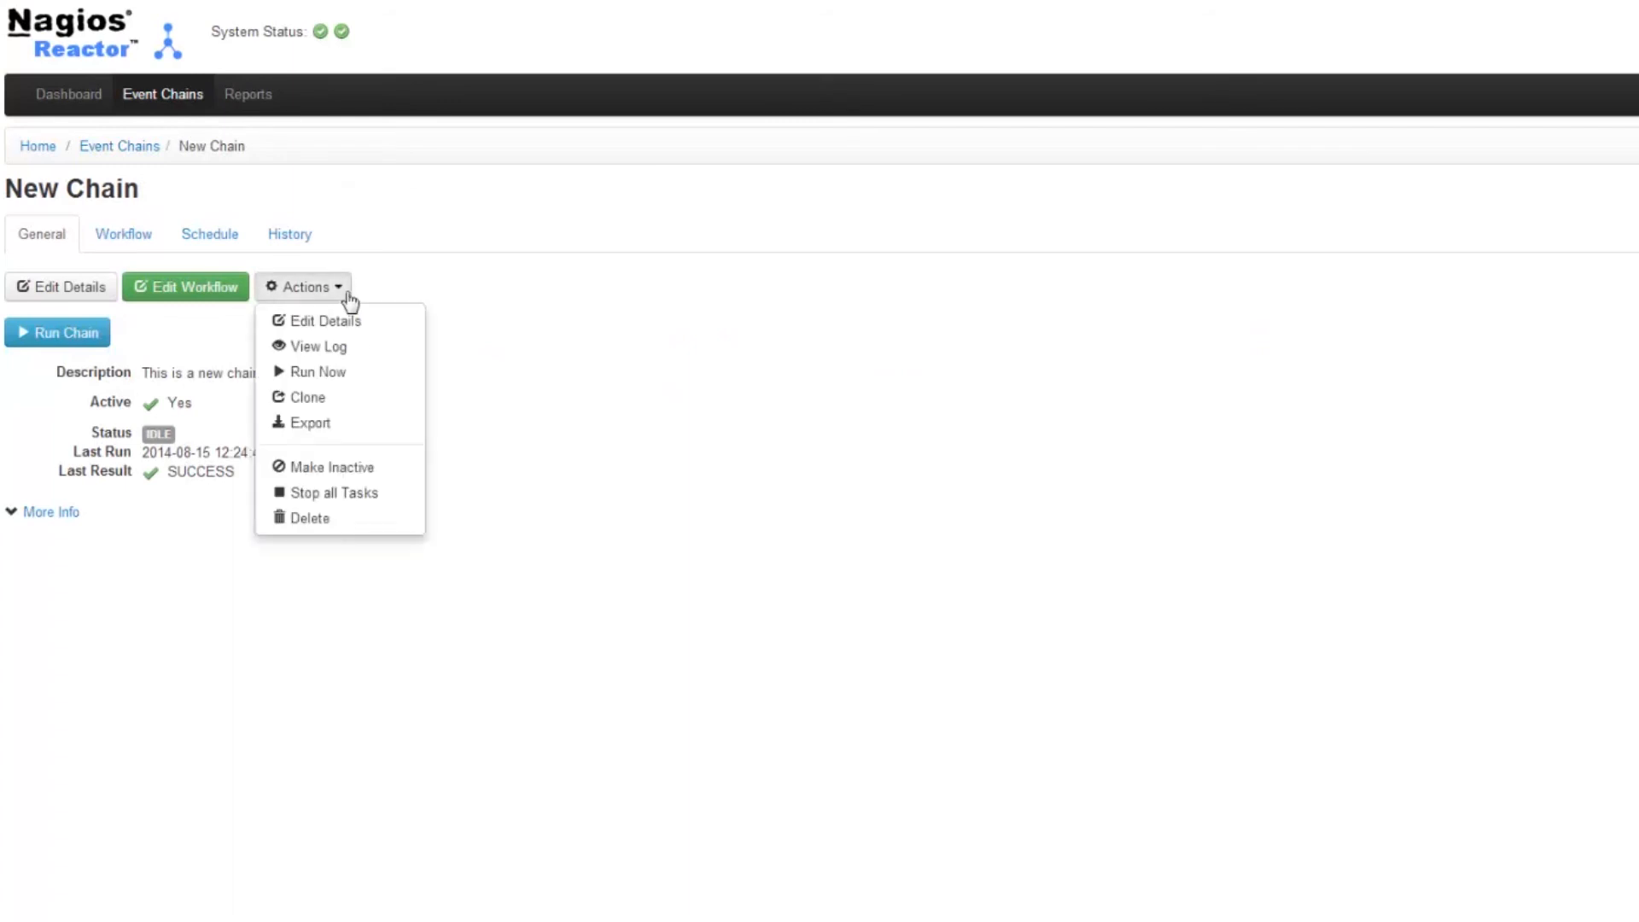
click(310, 423)
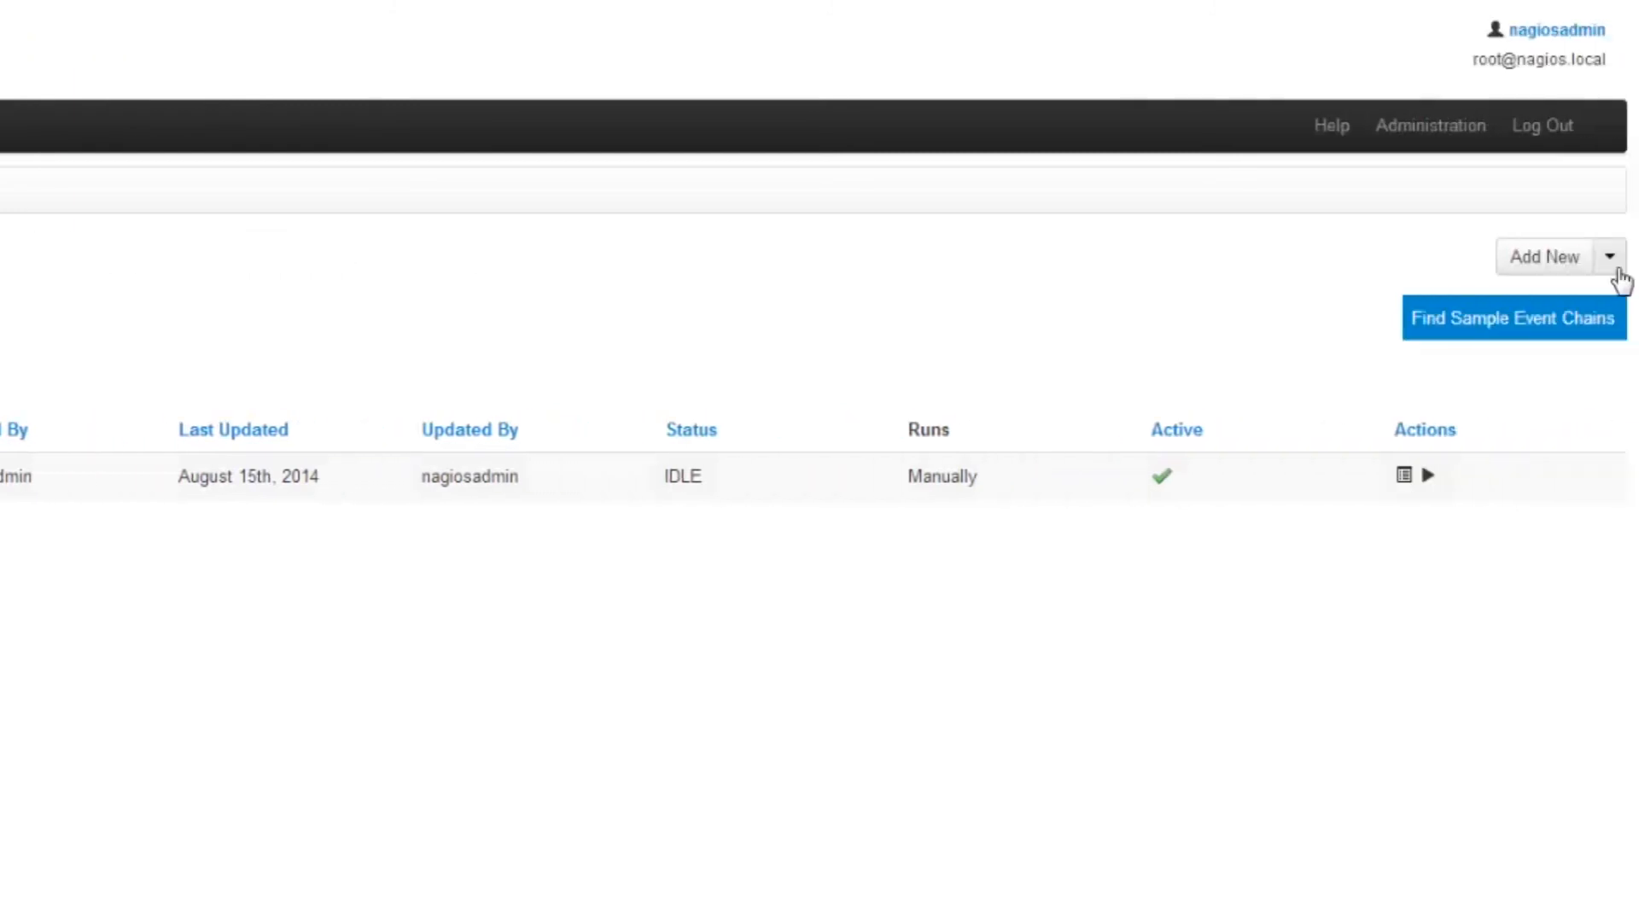
- Import an event chain from the file imported-chain-617d_2014-08-15_12-53-50.json and return to the event chain list
click(1616, 269)
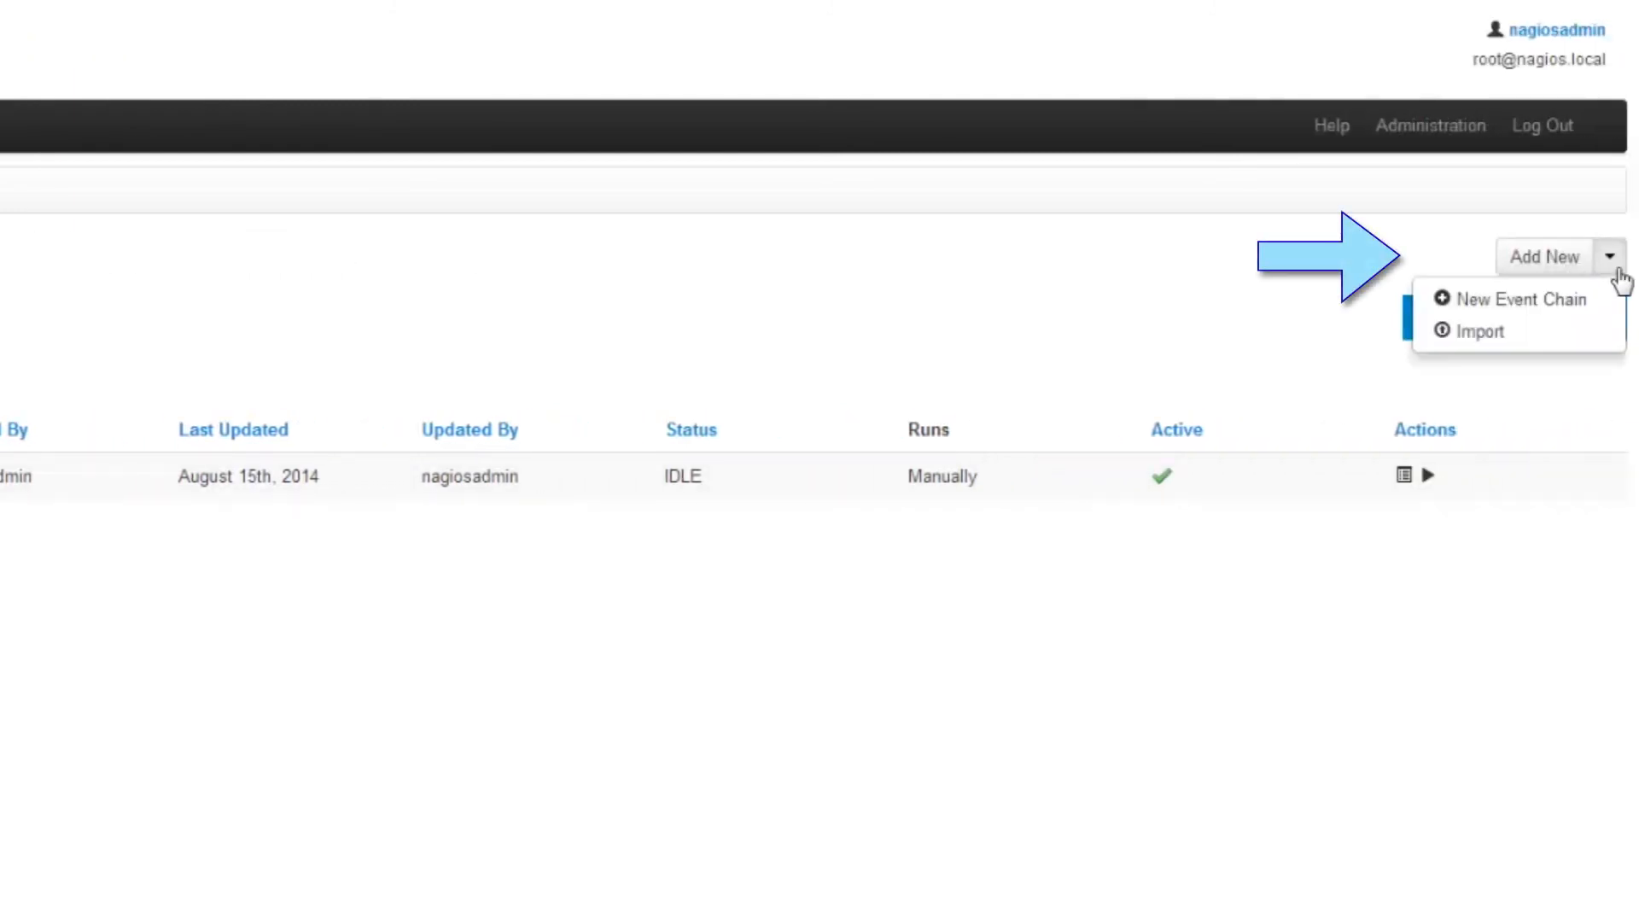
click(1543, 334)
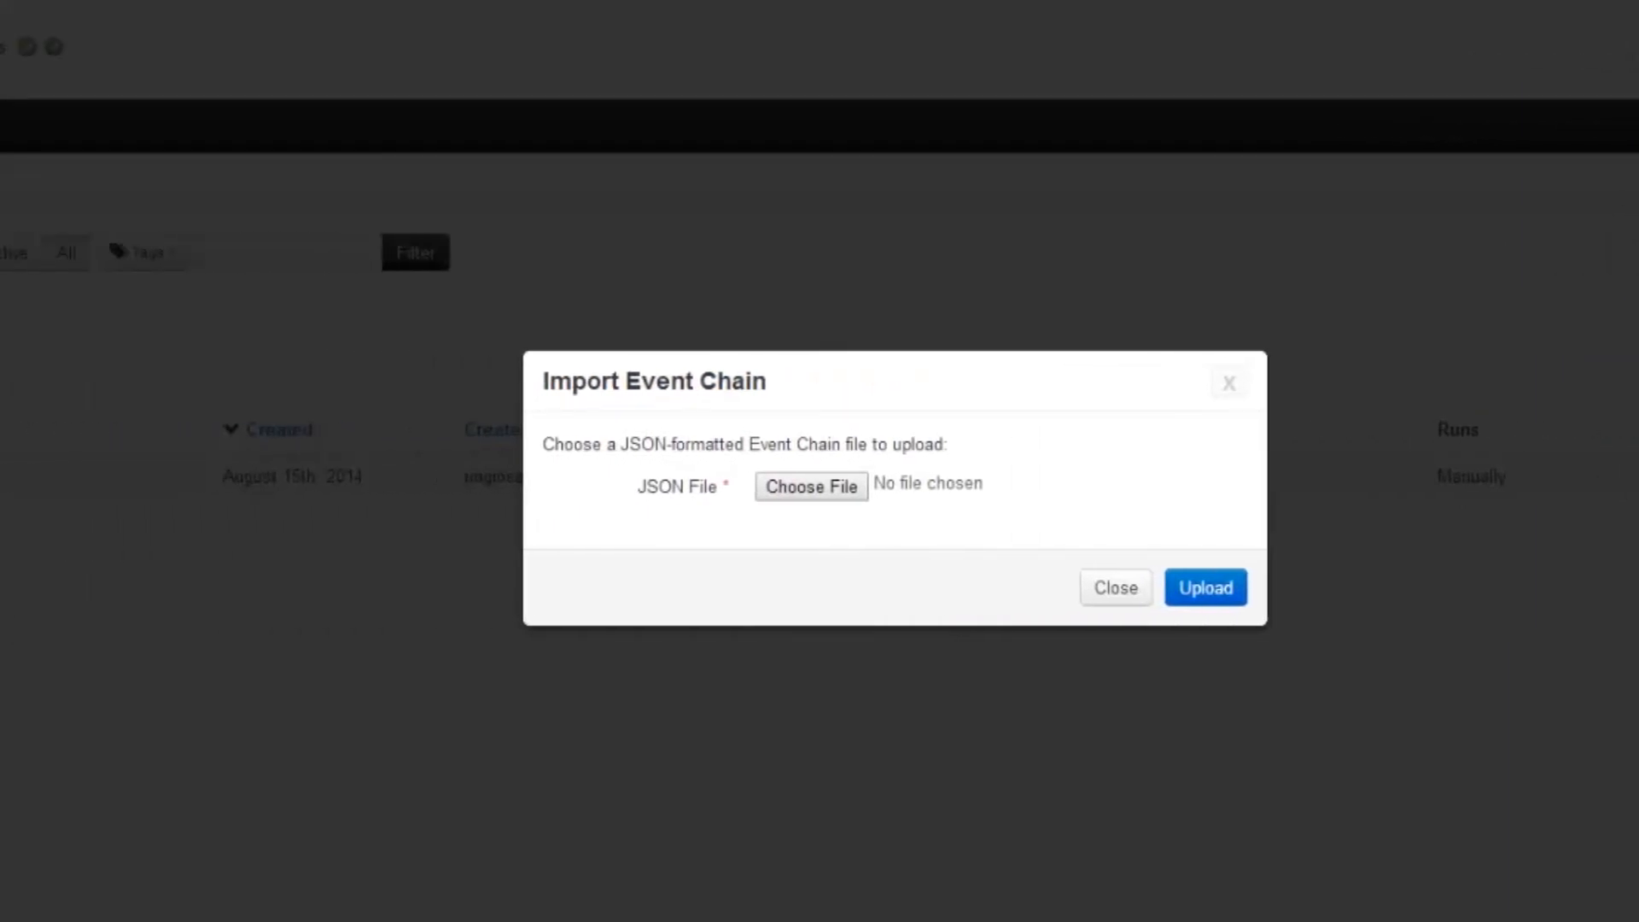
click(855, 495)
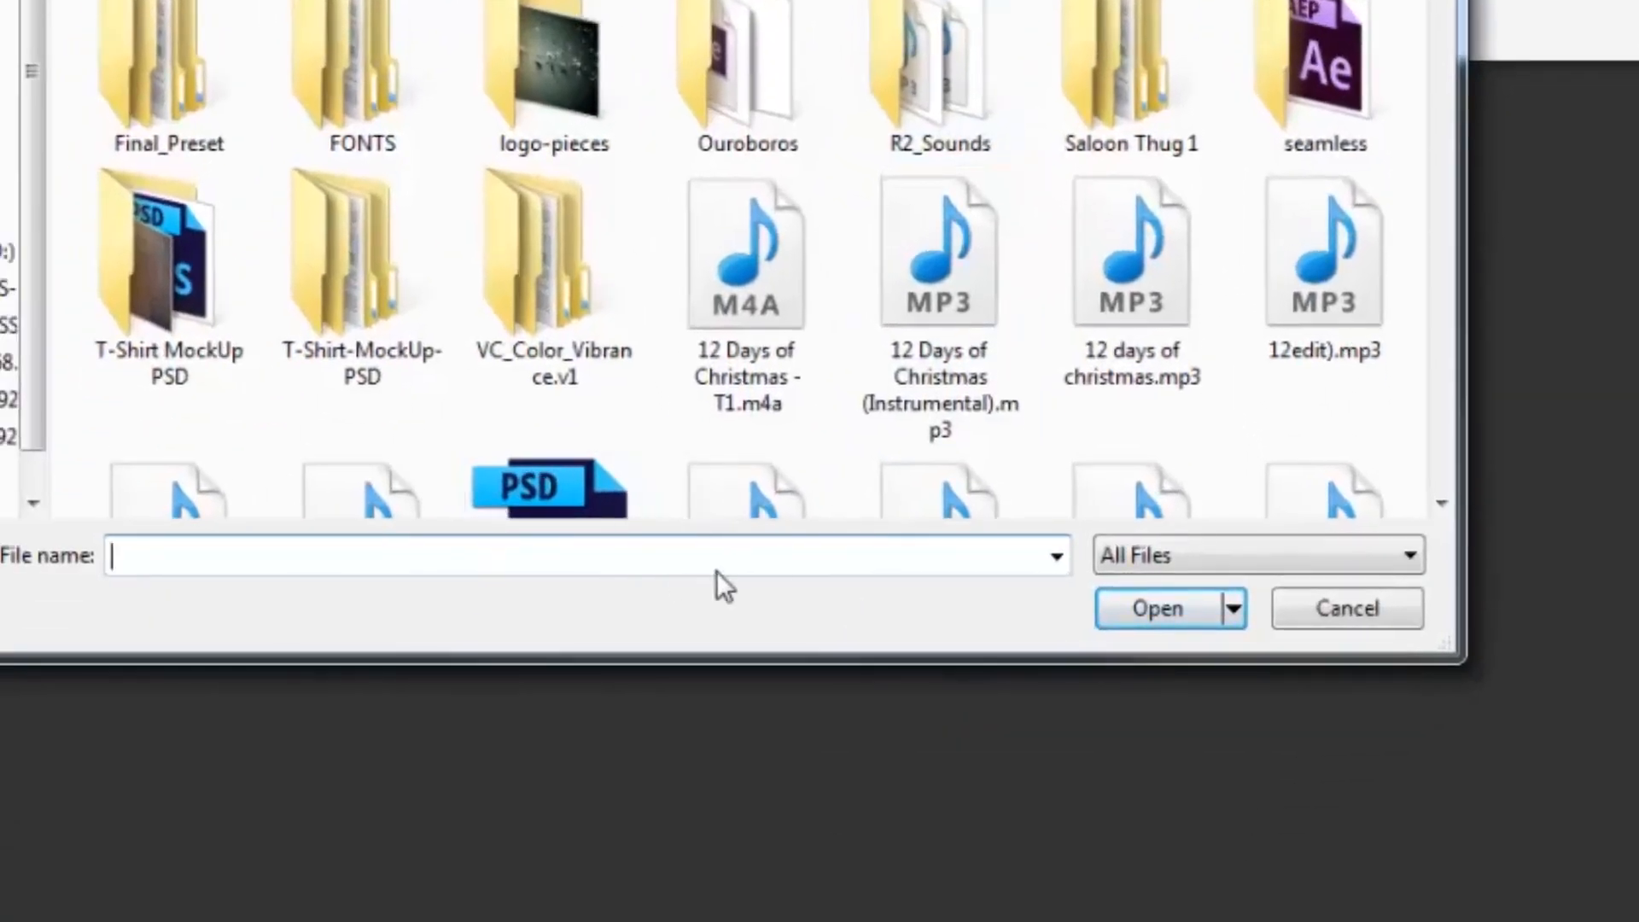
text(im)
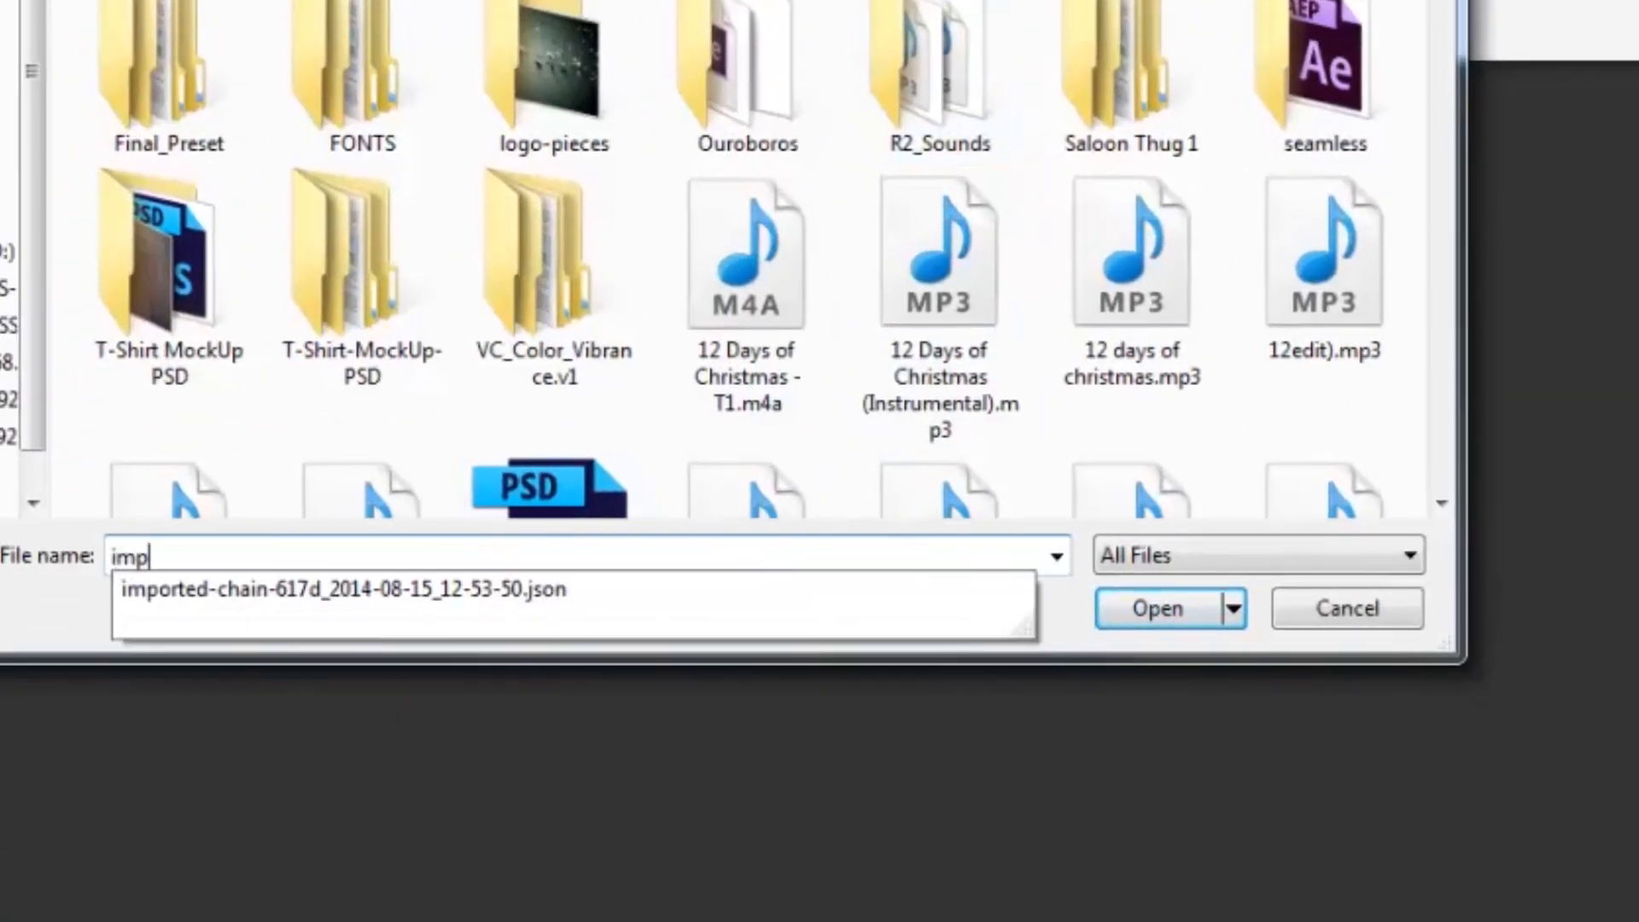
text(p)
key(Return)
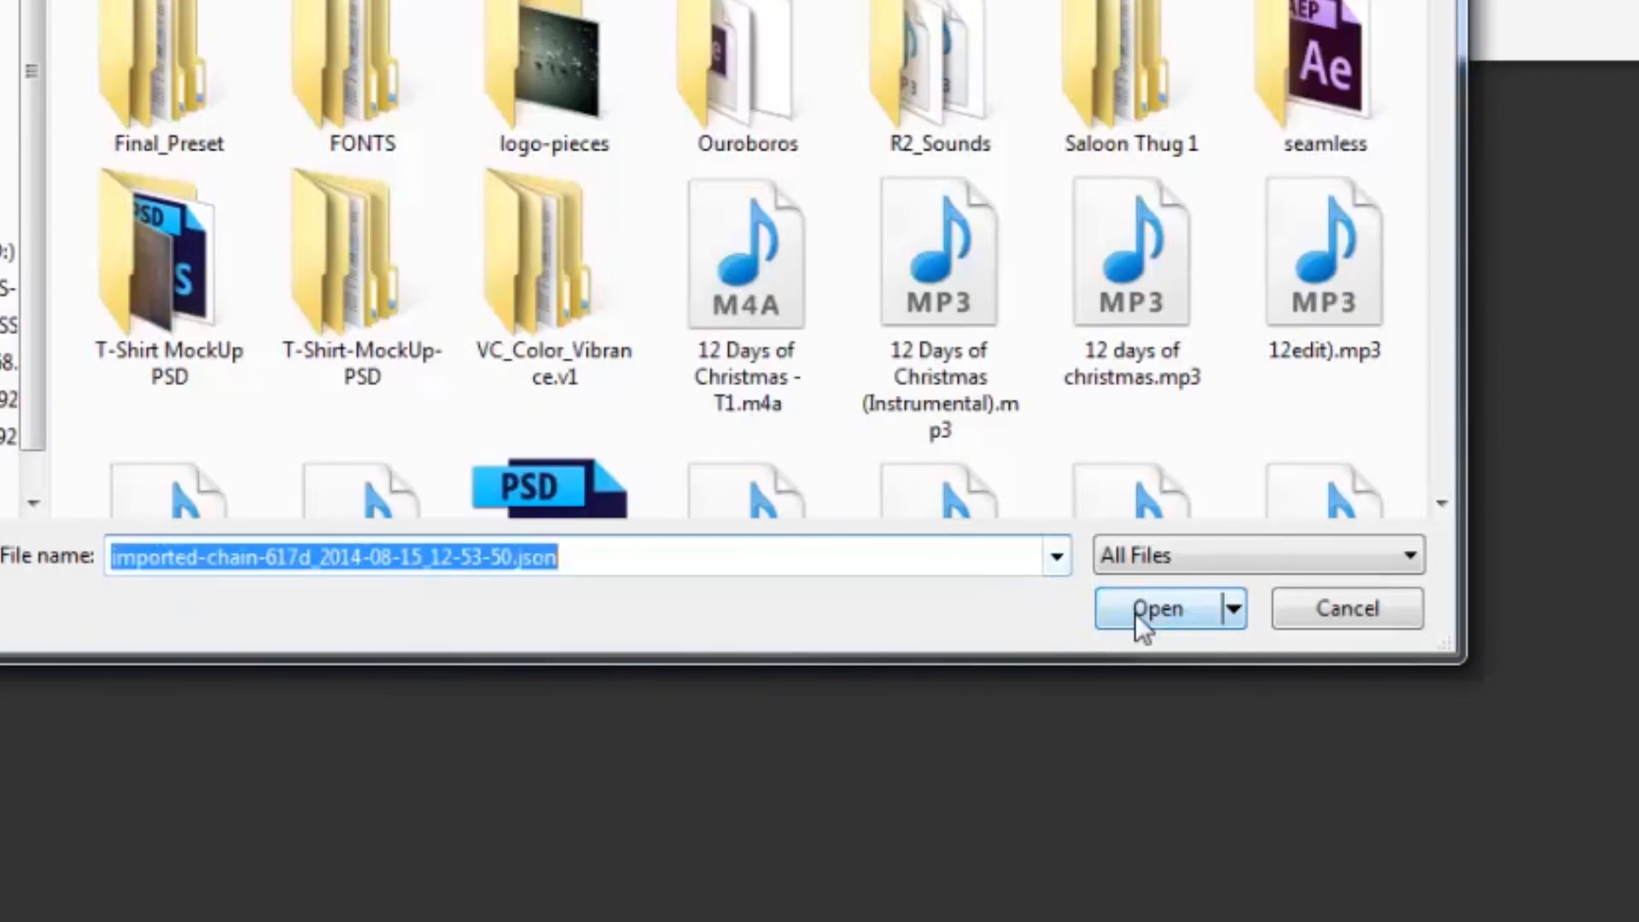
click(1134, 612)
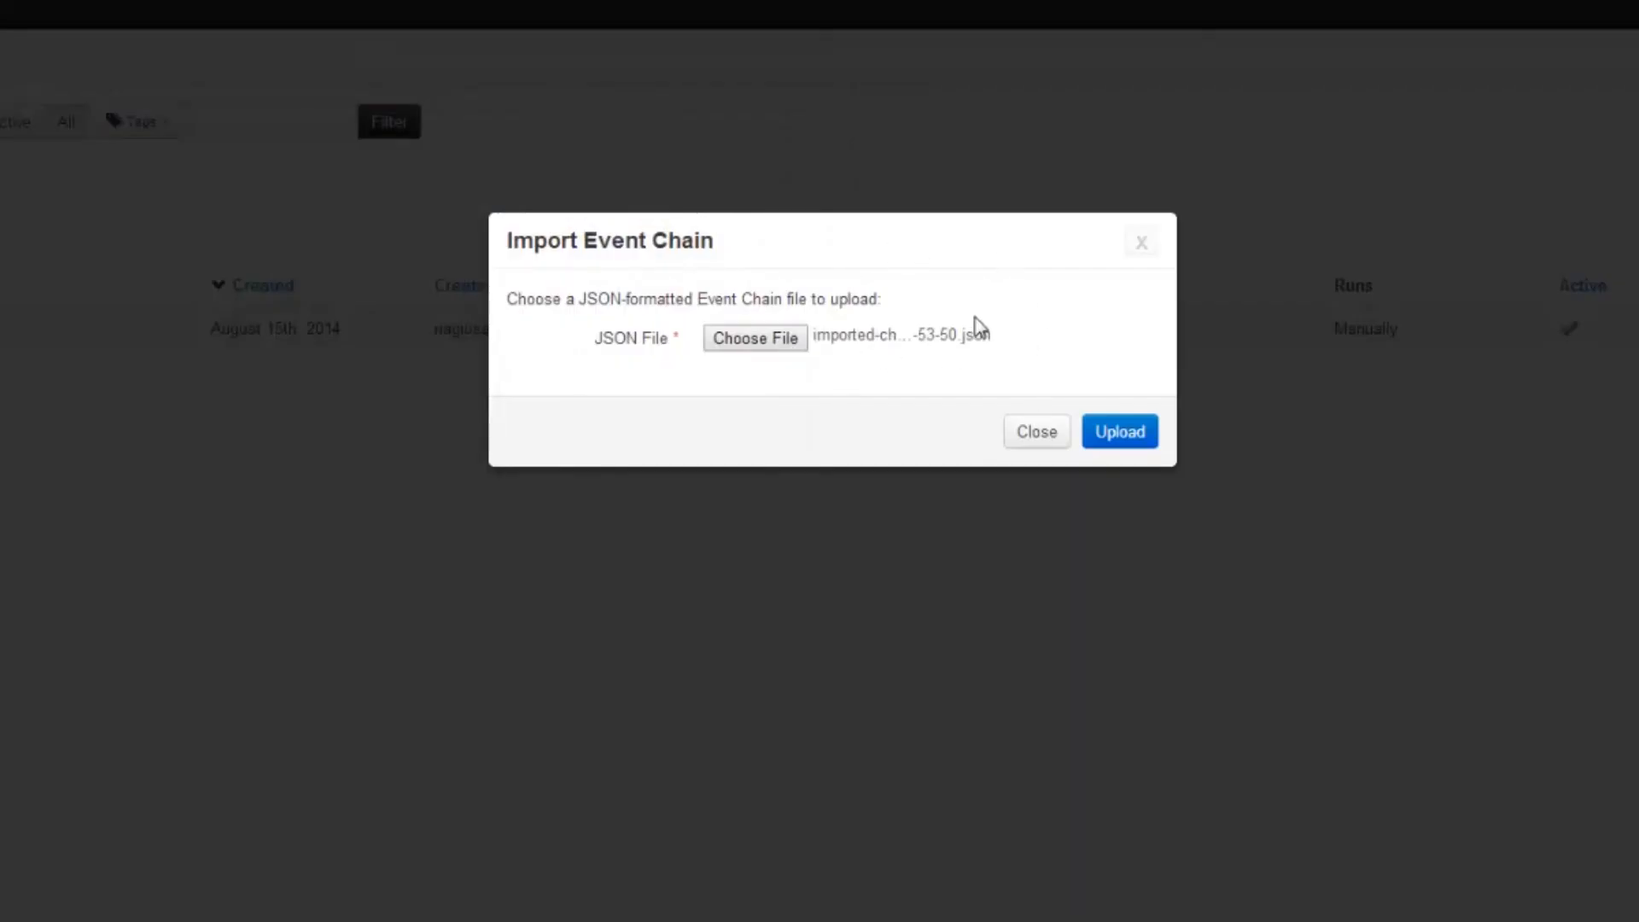
click(1120, 433)
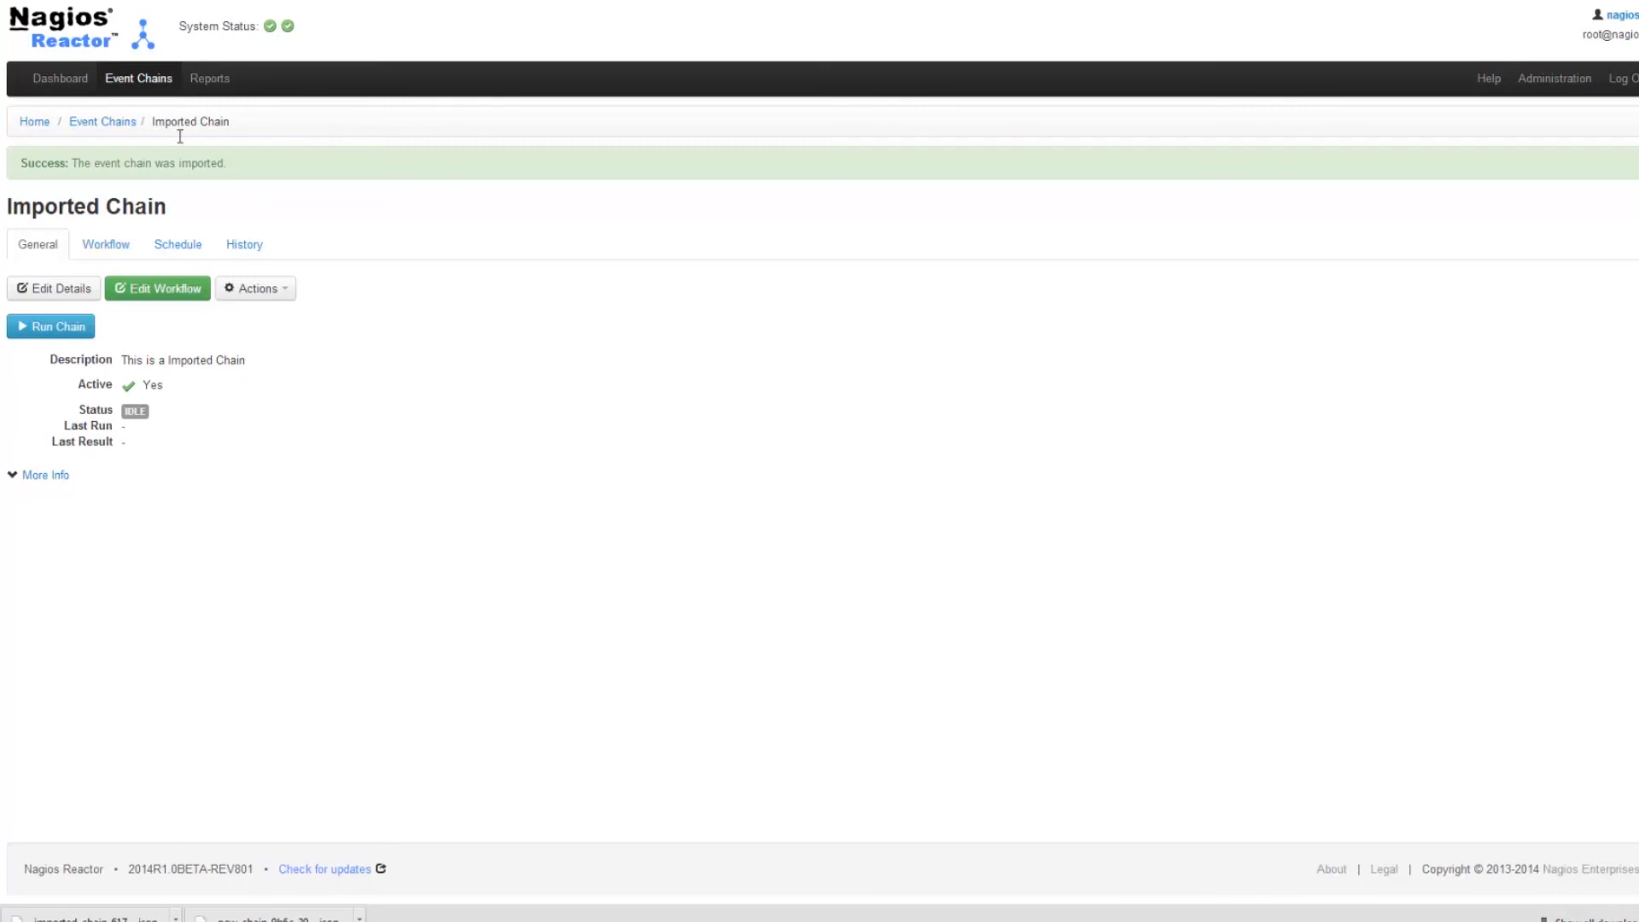
click(151, 86)
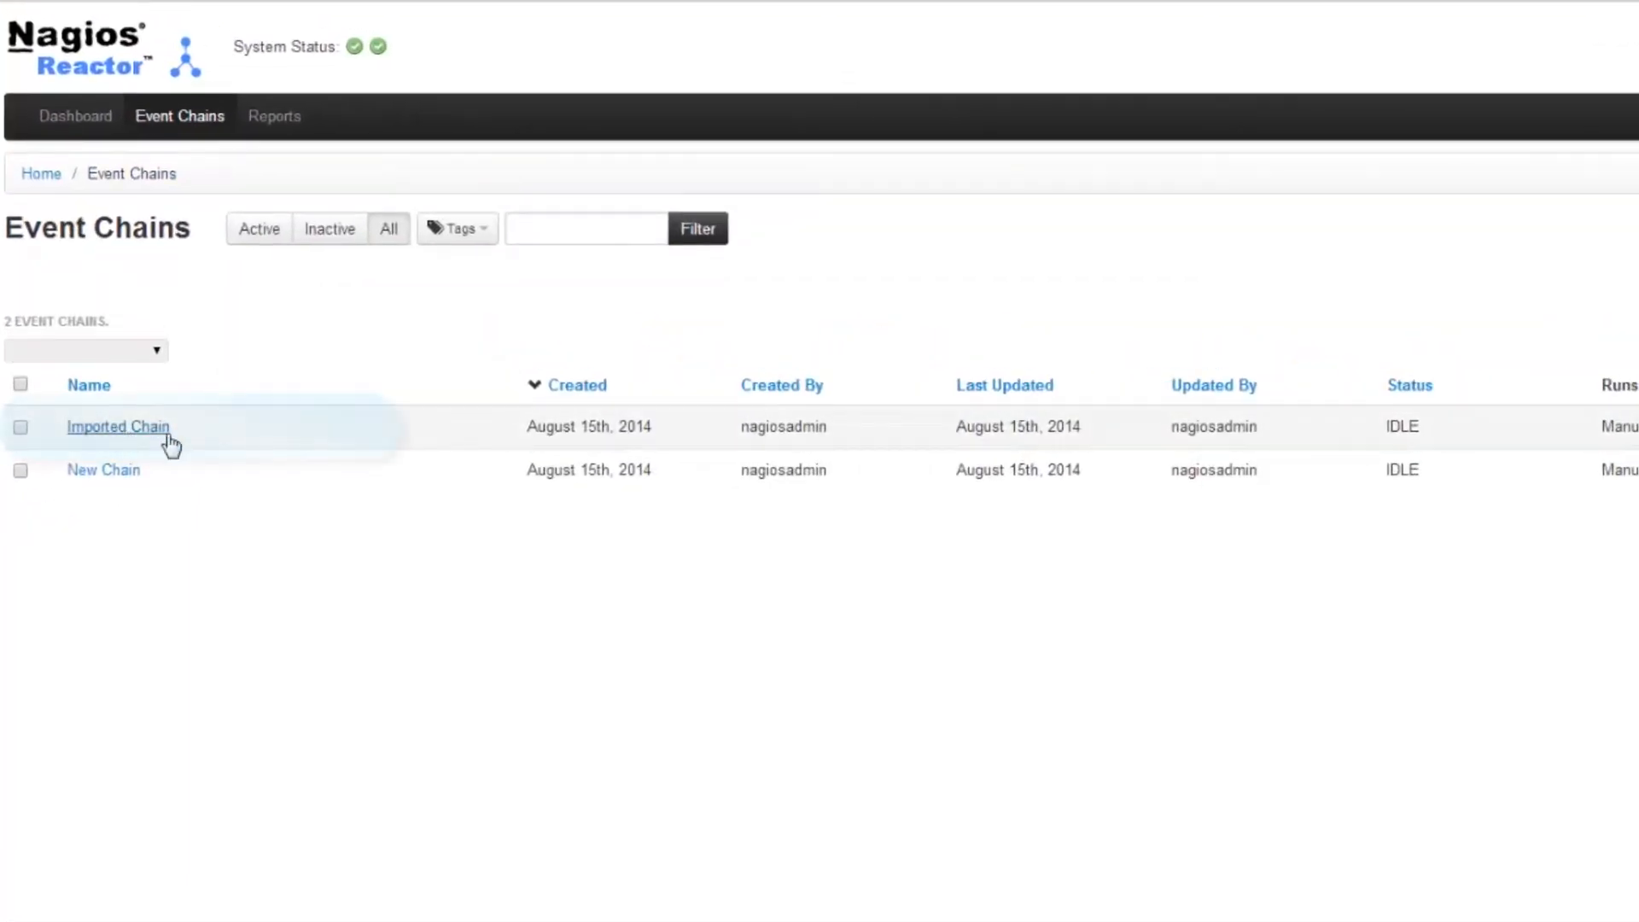